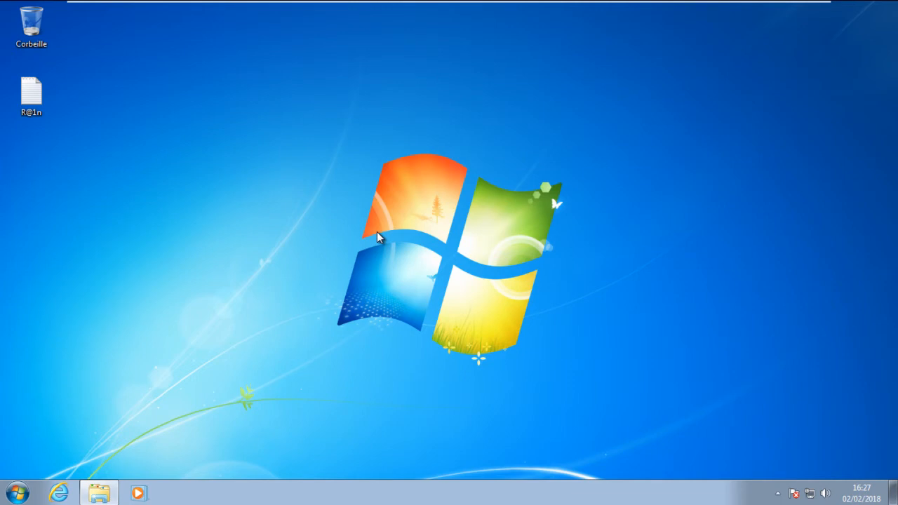
Step: Apply the Afrique du Sud theme to the Windows desktop and close the personalization window
right_click(366, 200)
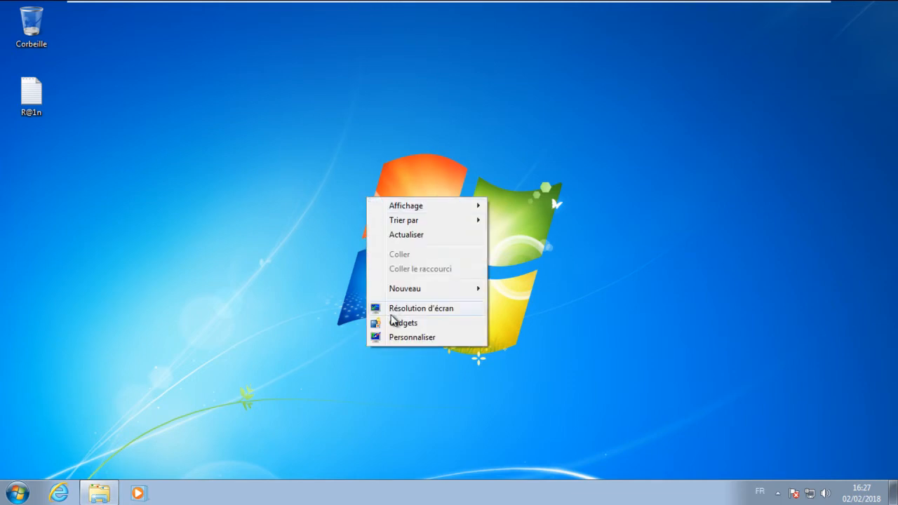
click(407, 338)
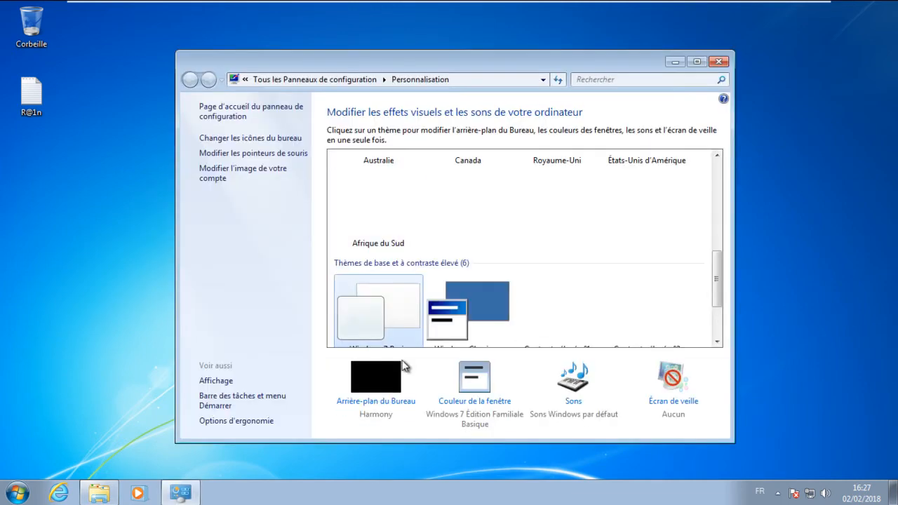
click(400, 186)
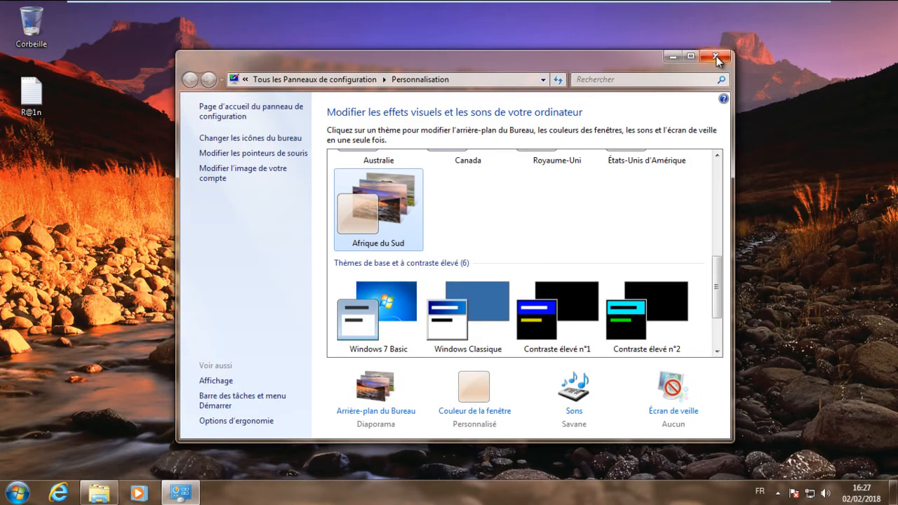
click(718, 60)
click(862, 492)
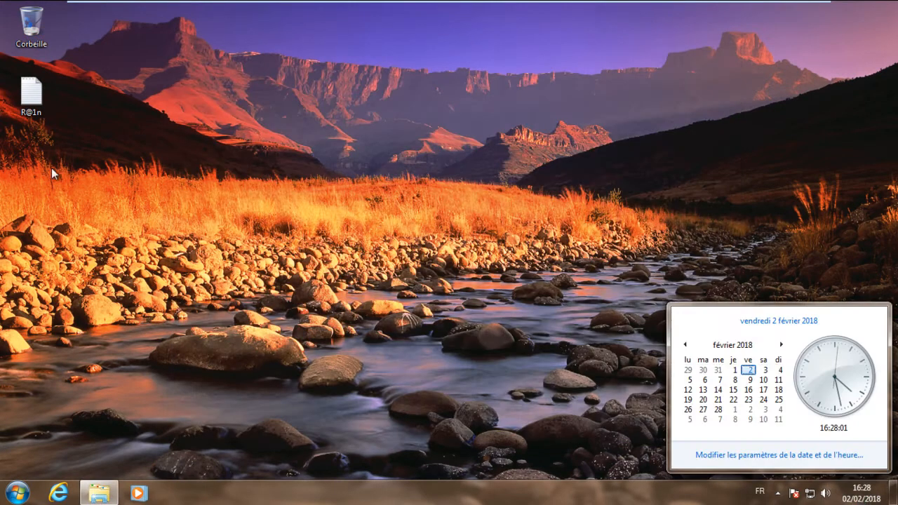
click(143, 272)
Step: Show the Ordinateur and user's files icons on the desktop through the personalization settings, and close the window
right_click(202, 148)
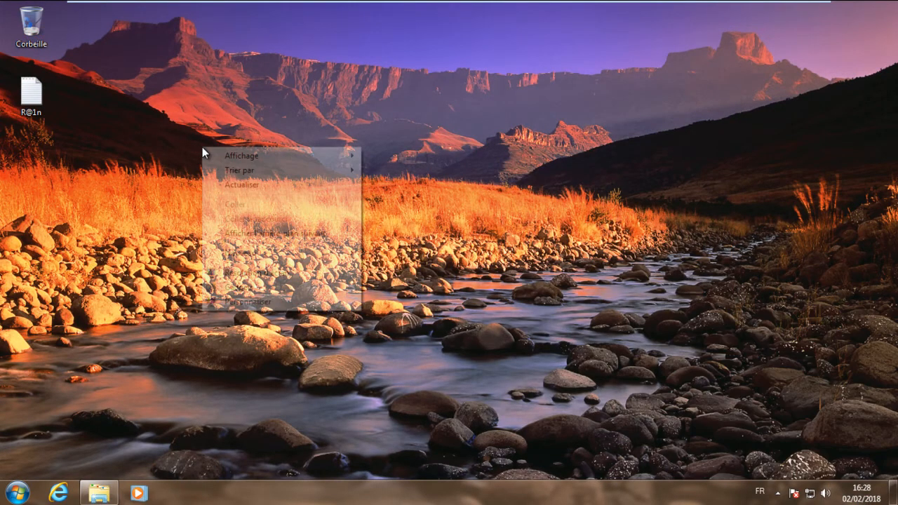
click(240, 303)
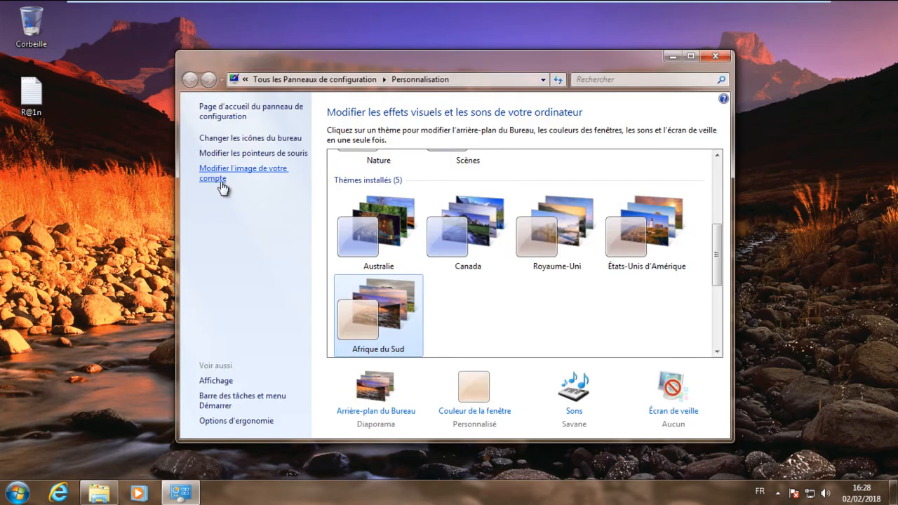
click(224, 174)
click(190, 80)
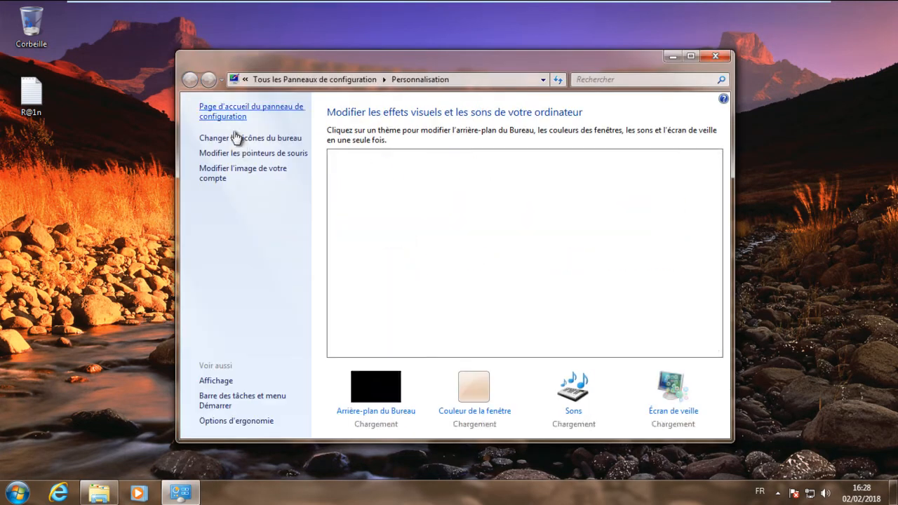
click(235, 140)
click(107, 131)
click(115, 144)
click(197, 352)
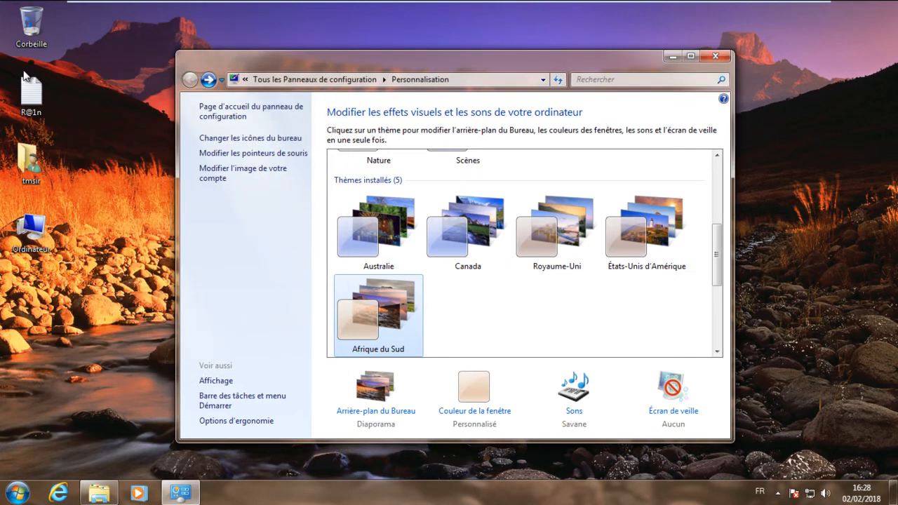
click(713, 62)
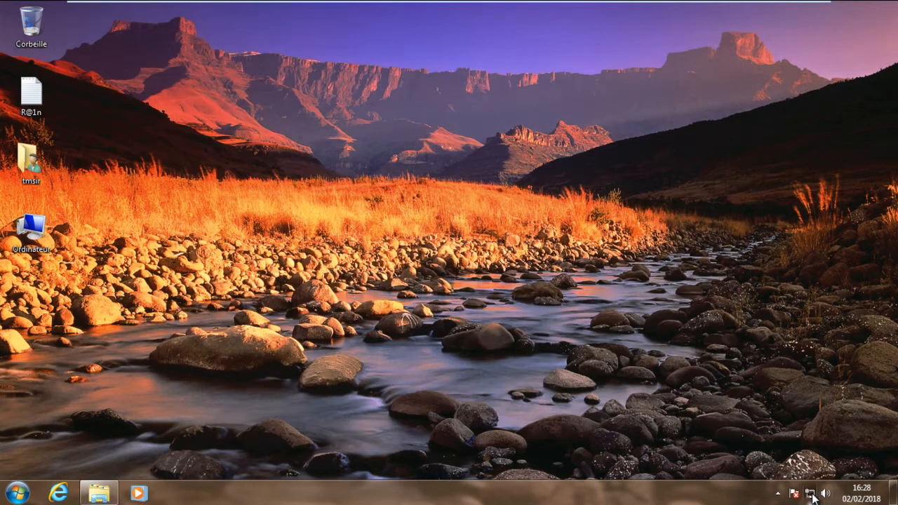
Step: Toggle Protocole Internet version 6 (TCP/IPv6) in the properties of the local network connection
click(810, 494)
click(800, 457)
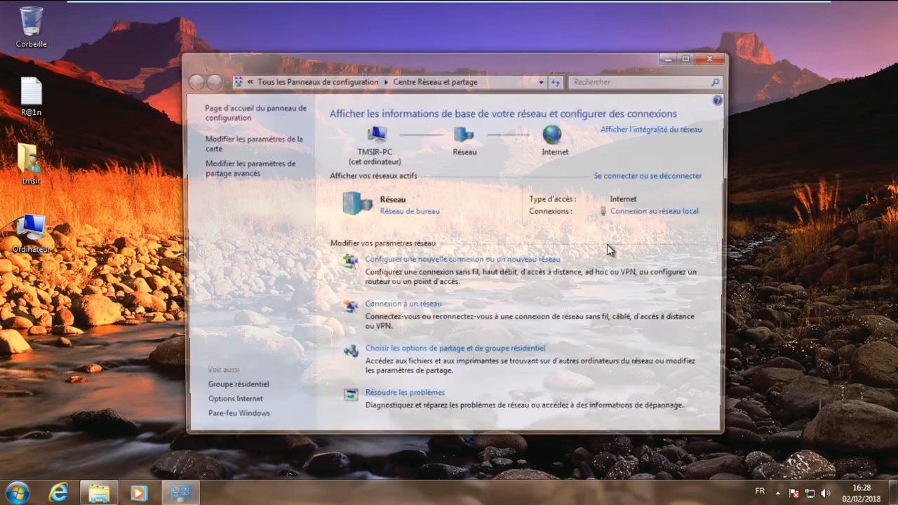
click(627, 213)
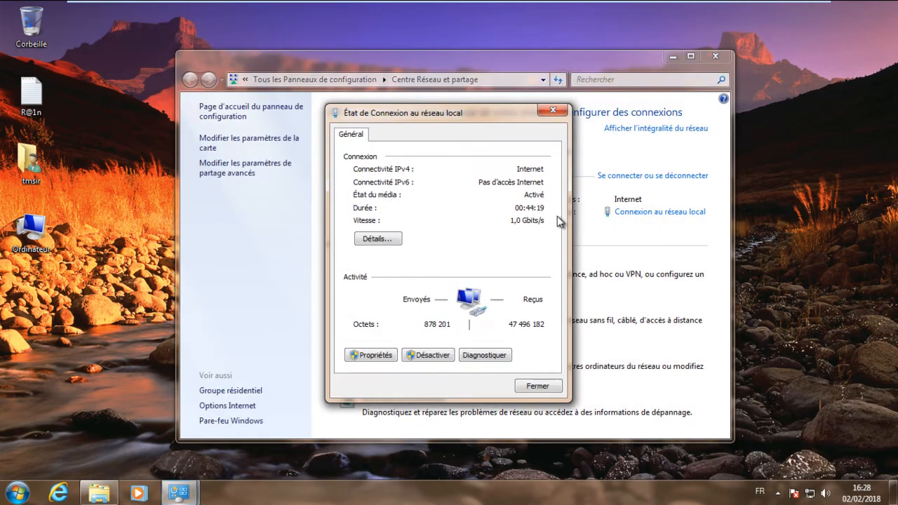
click(371, 355)
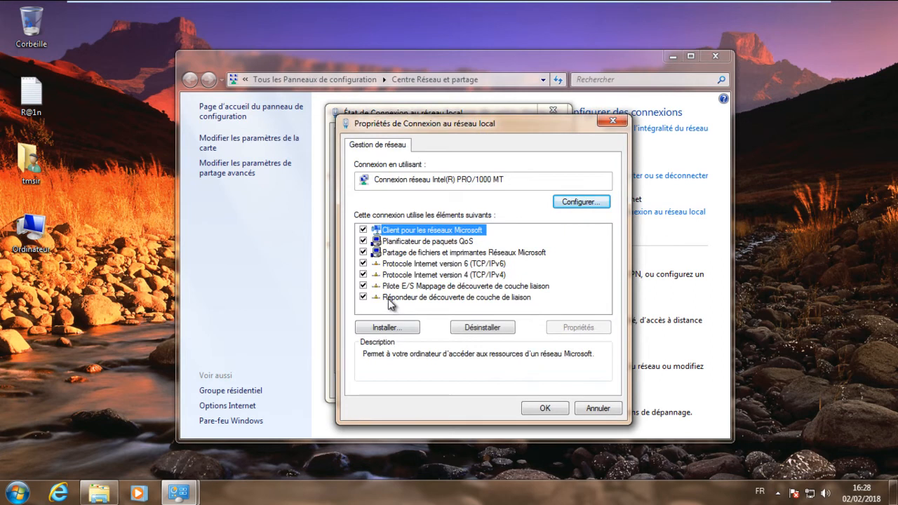
click(363, 263)
Step: Set the IPv4 preferred DNS server to 8.8.8.8, fill in the auxiliary DNS server, and close the network windows
click(415, 275)
double_click(415, 276)
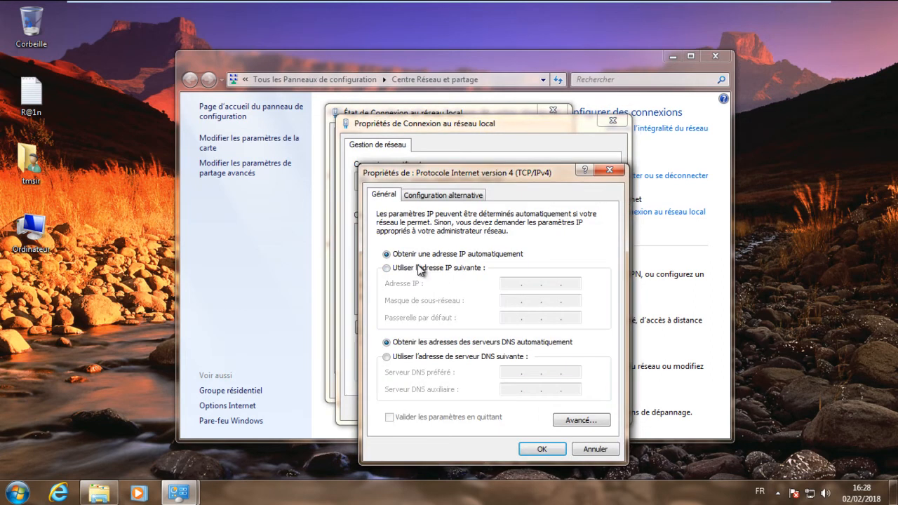
click(439, 358)
click(520, 373)
text(8.8.8.8)
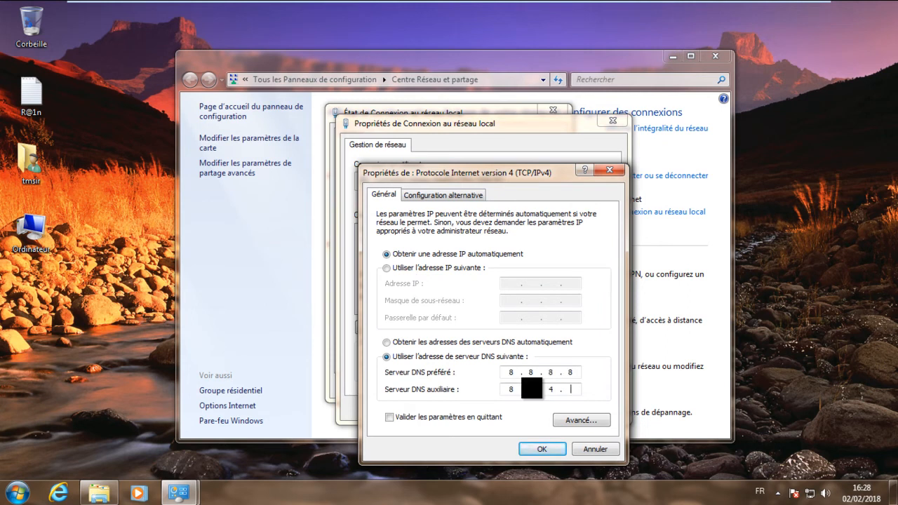
click(541, 449)
click(544, 408)
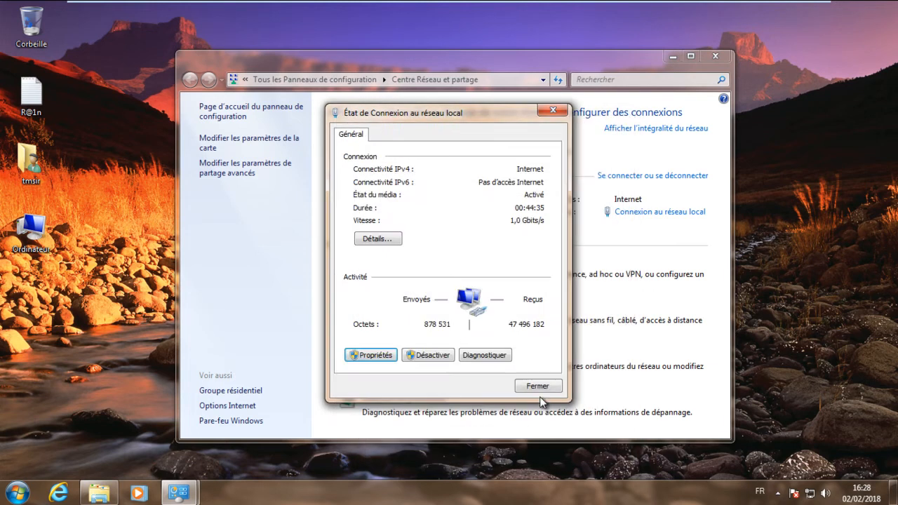
click(538, 383)
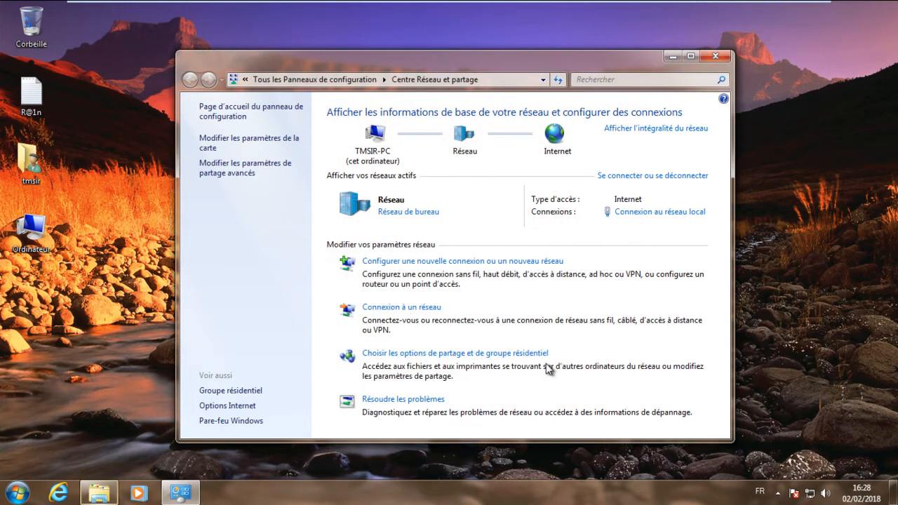
click(714, 55)
mouse_move(454, 2)
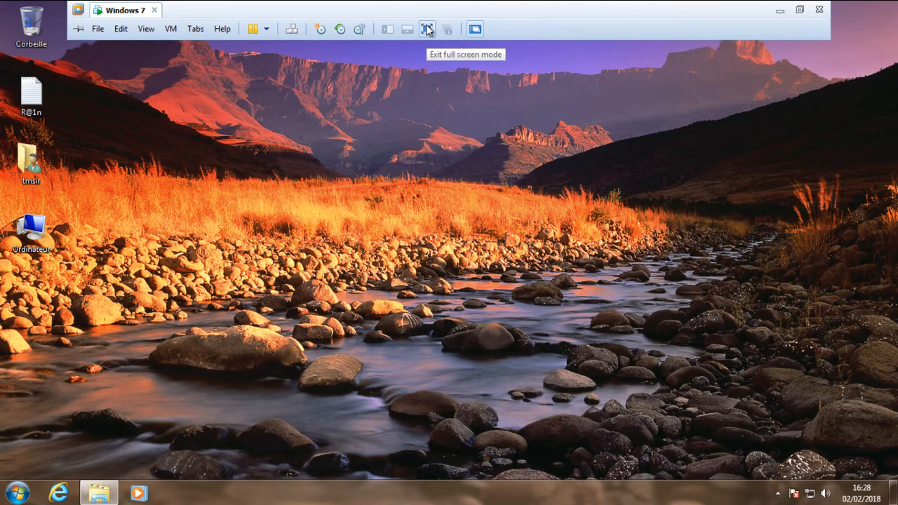
click(427, 29)
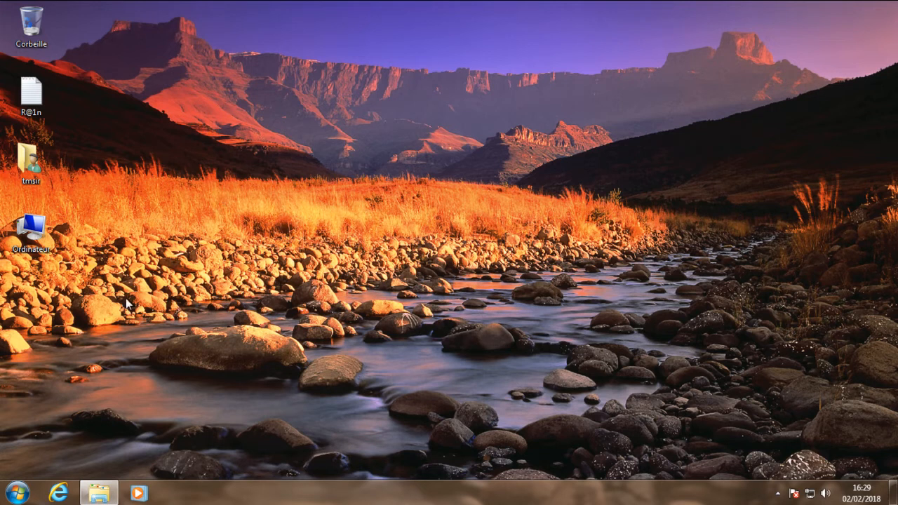
click(17, 493)
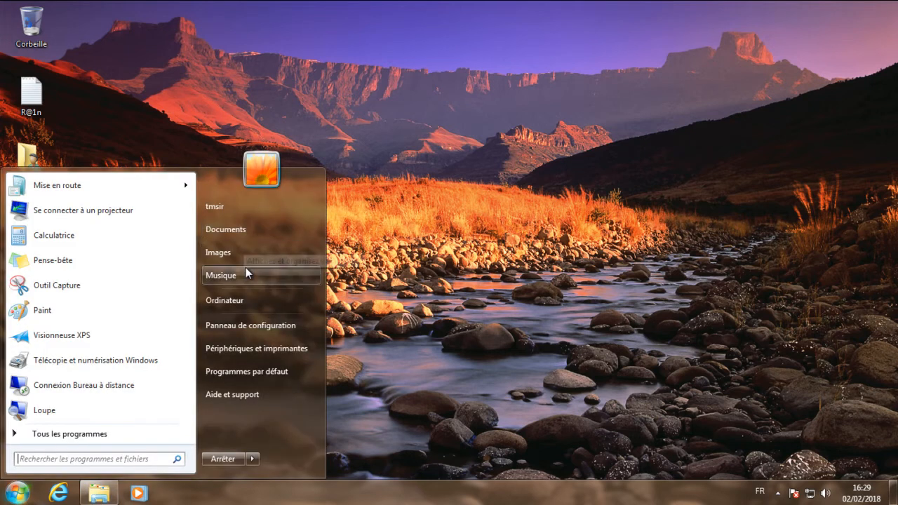
click(440, 273)
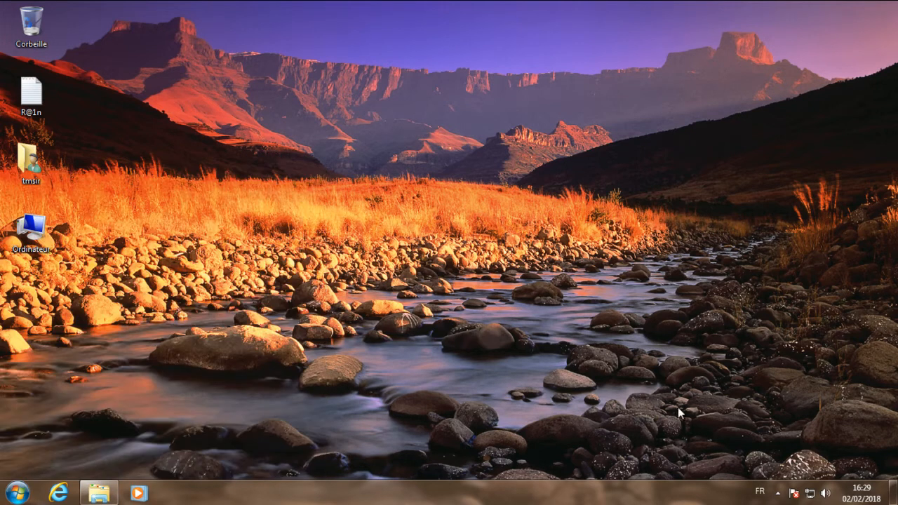
click(778, 493)
click(778, 493)
Step: Leave the virtual machine's full screen and copy vlc-2.1.5-win32.exe from the LOGICIELS folder on the host's D: drive
click(427, 28)
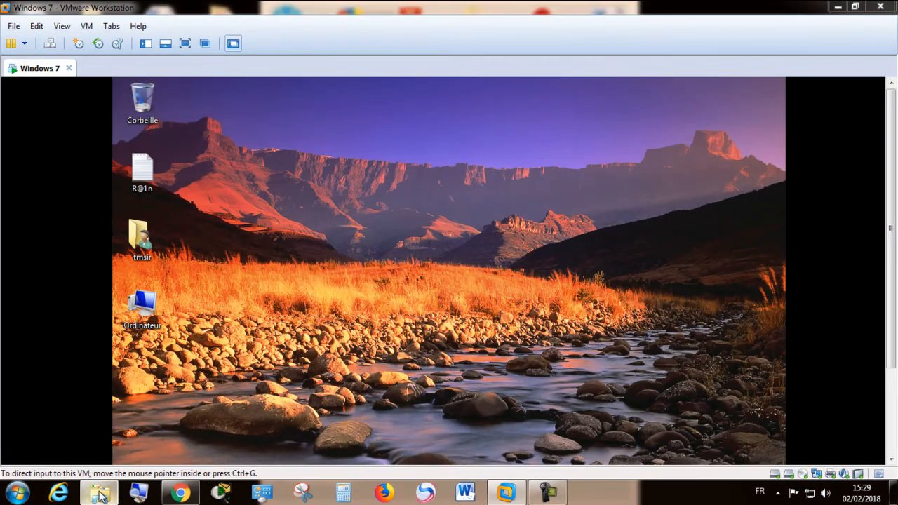
click(101, 495)
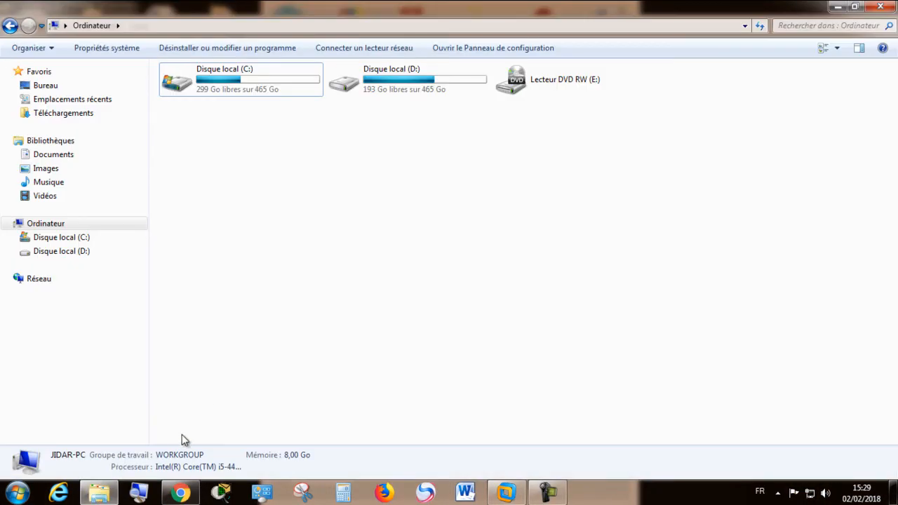
double_click(369, 85)
double_click(870, 111)
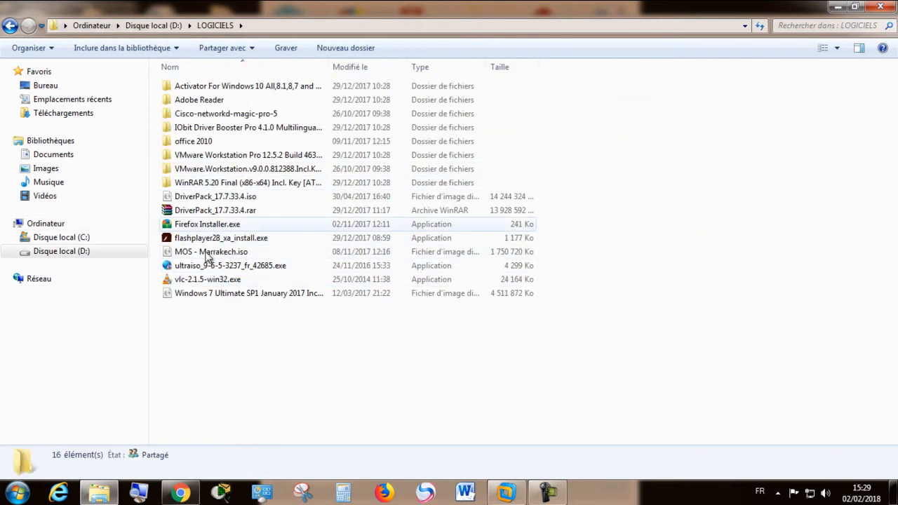
right_click(195, 279)
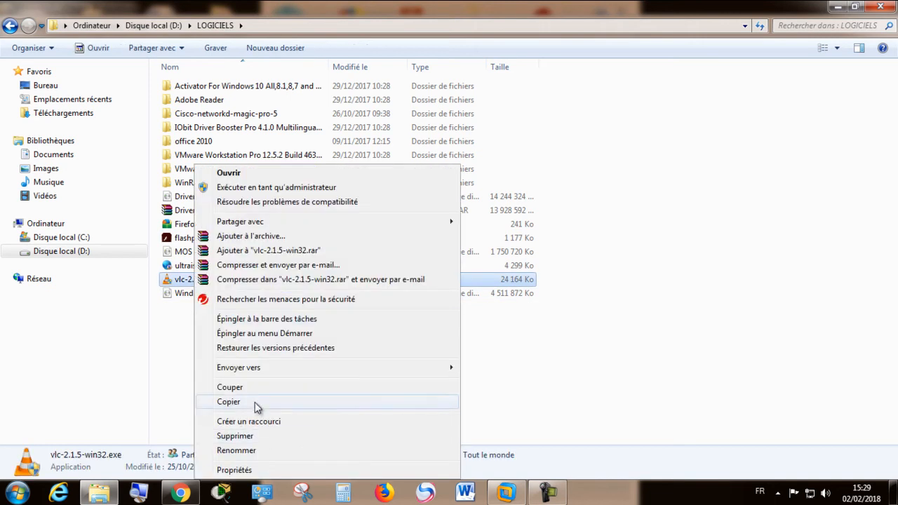
click(257, 404)
Step: Switch back to VMware Workstation, paste the VLC installer onto the Windows 7 desktop, and return to full screen
click(506, 493)
right_click(344, 303)
click(377, 357)
click(185, 43)
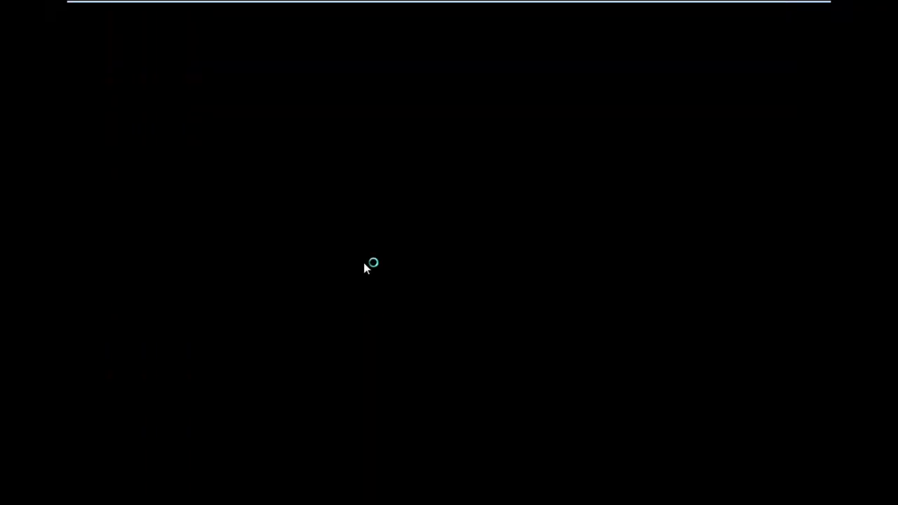
Step: Install VLC media player from vlc-2.1.5-win32 in French with the default options, and finish the installer with launching enabled
double_click(218, 229)
click(507, 280)
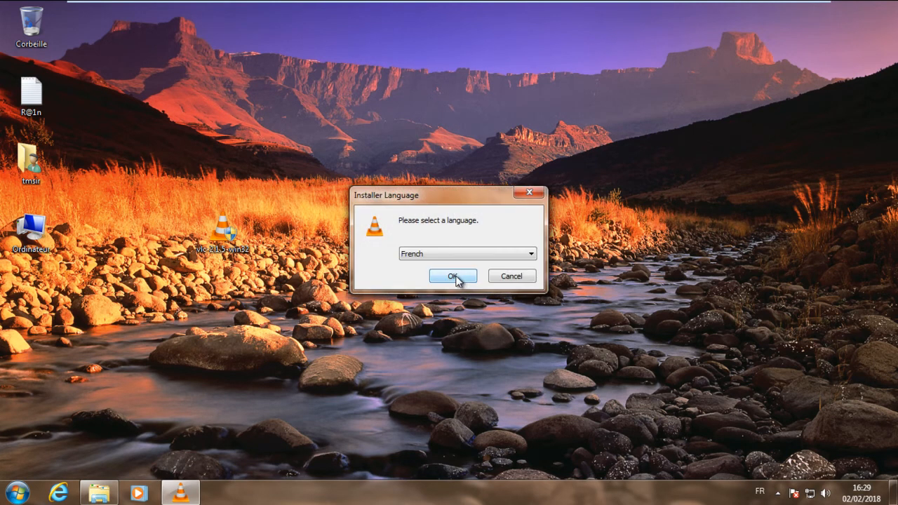
click(454, 278)
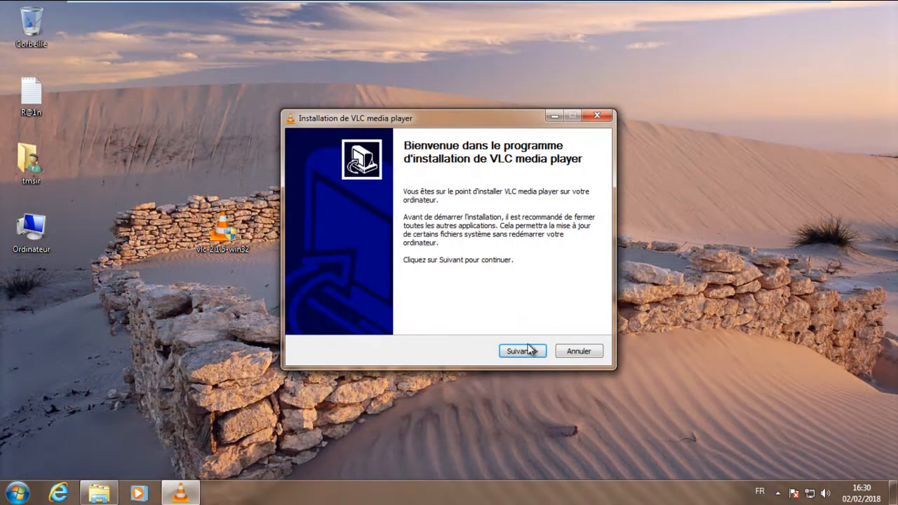
click(525, 350)
click(525, 351)
click(524, 351)
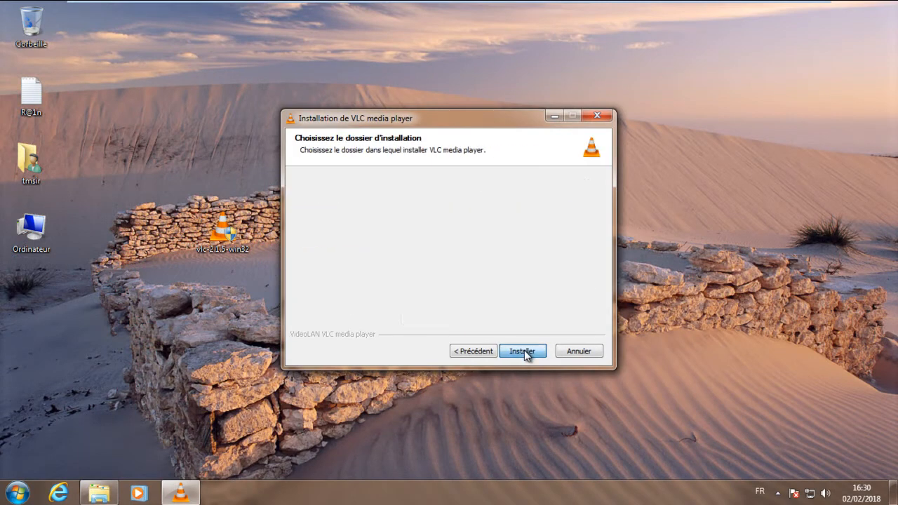
click(524, 350)
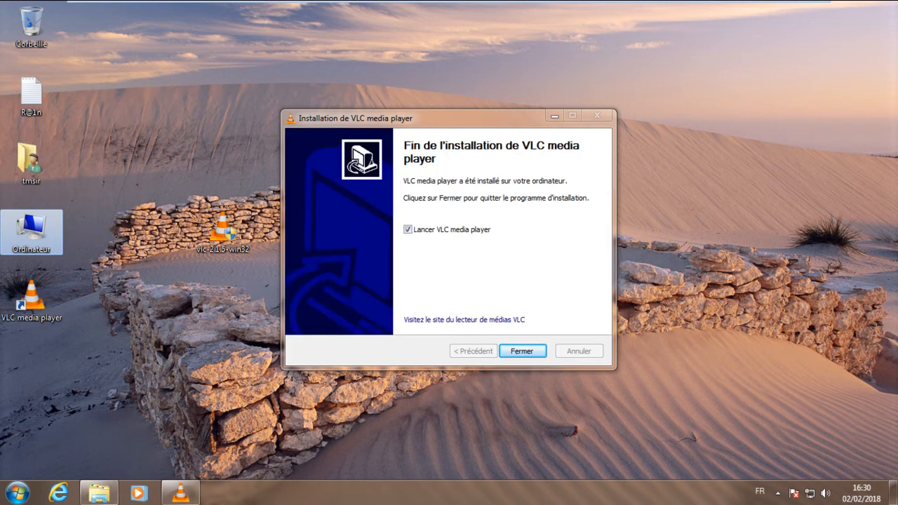
click(531, 353)
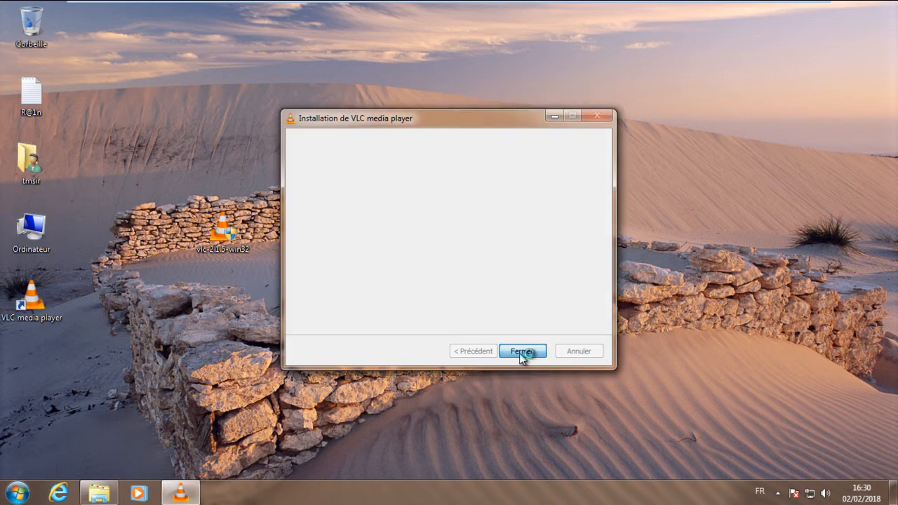
Step: Create a standard user account named user001 through Comptes d'utilisateurs in the Control Panel, and close the window
click(17, 492)
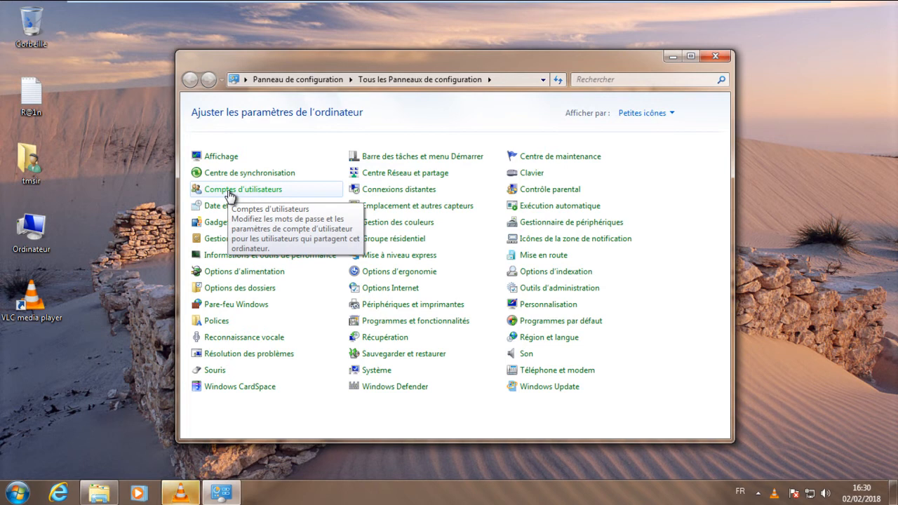
click(230, 195)
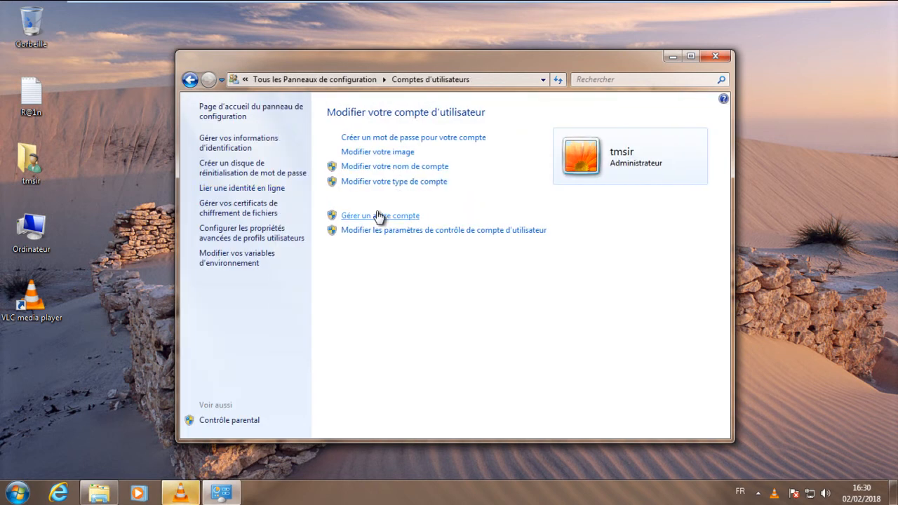
click(372, 216)
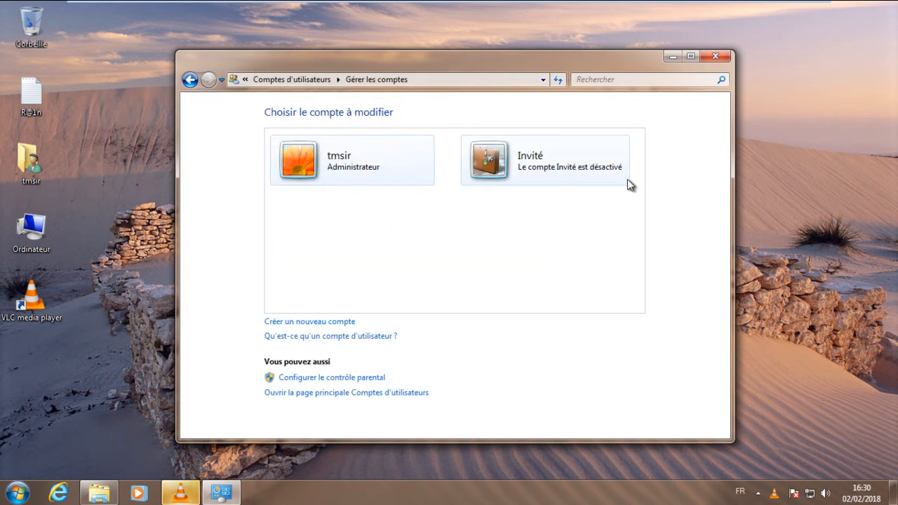
click(308, 321)
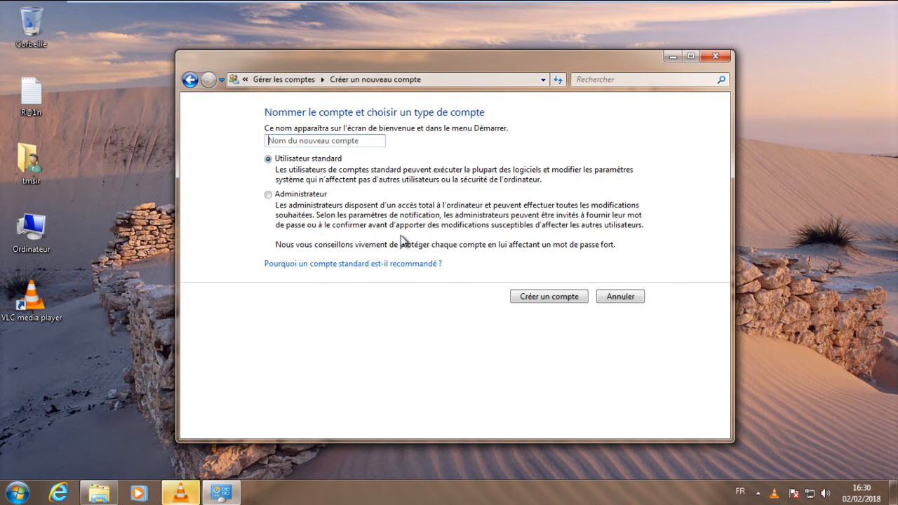
click(311, 142)
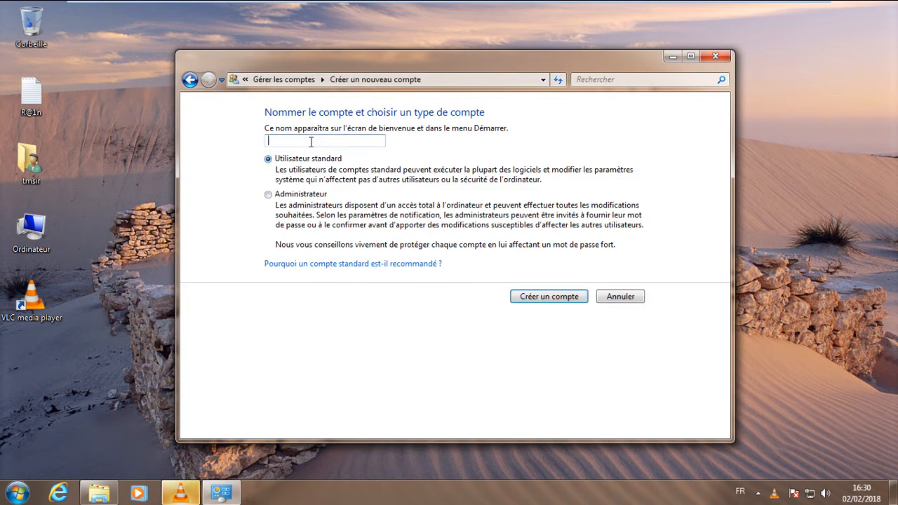
text(user001)
click(548, 297)
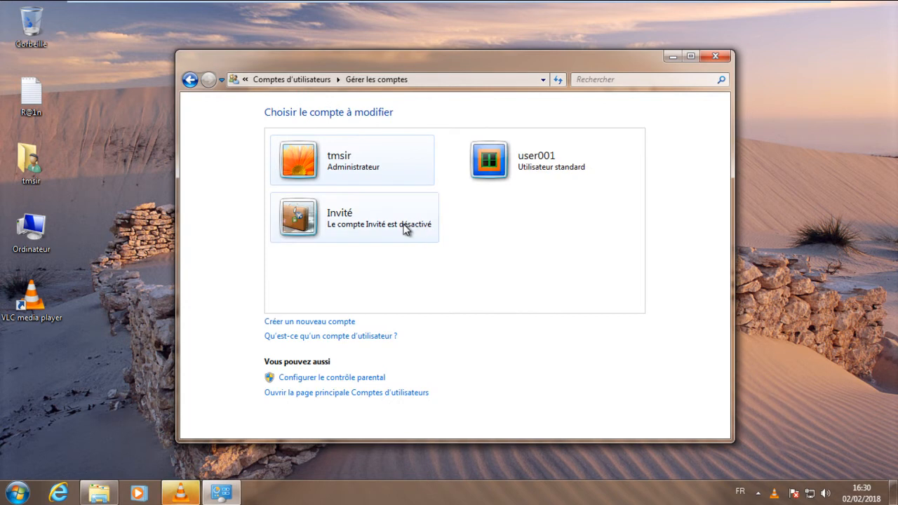
click(716, 56)
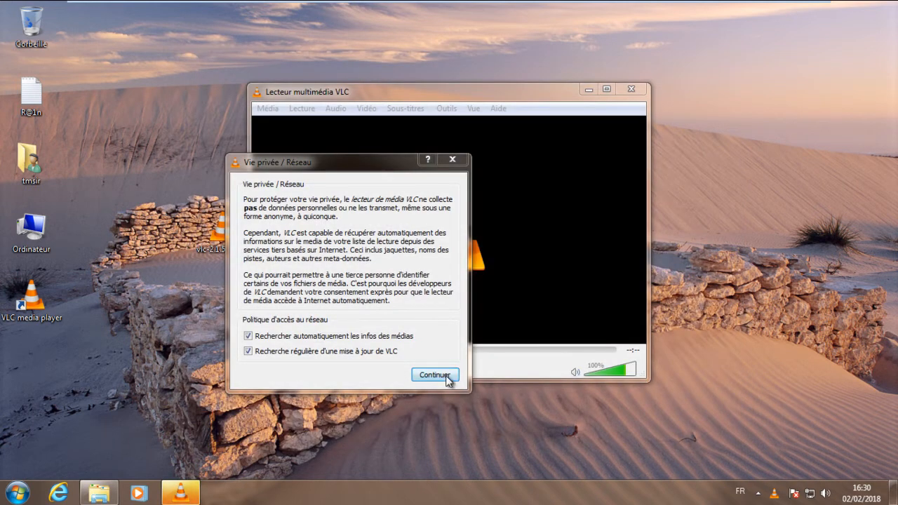
Step: Close VLC's Vie privée / Réseau dialog, the VLC player and the remaining Explorer window
click(453, 160)
click(631, 89)
right_click(99, 493)
click(103, 458)
Step: Switch users and open the session of user001
click(17, 494)
click(254, 459)
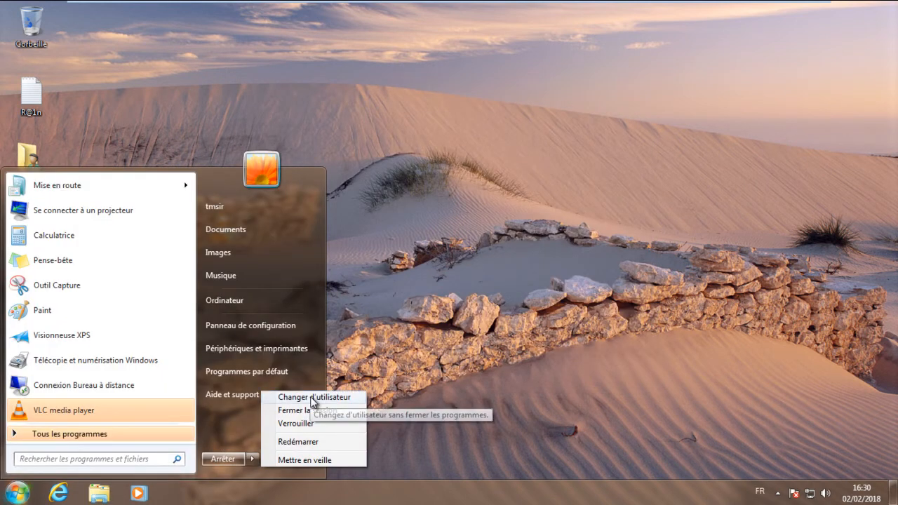
click(311, 398)
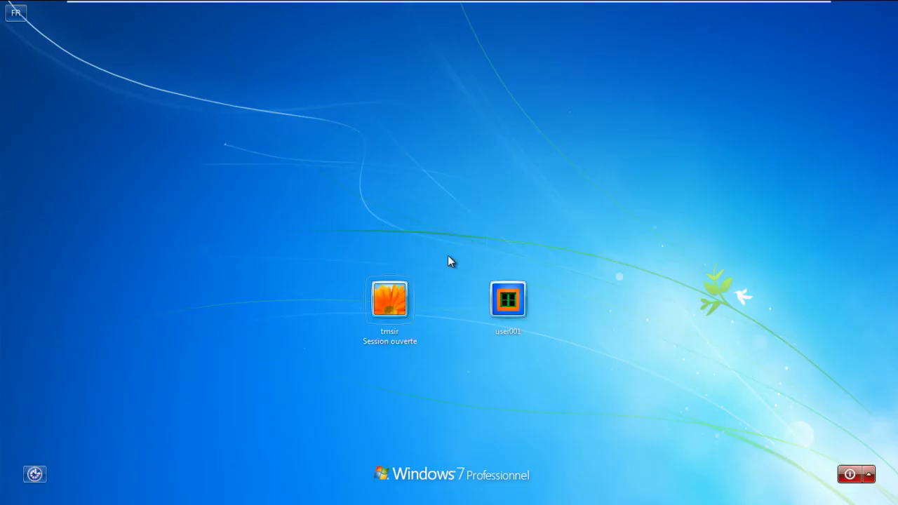
click(502, 299)
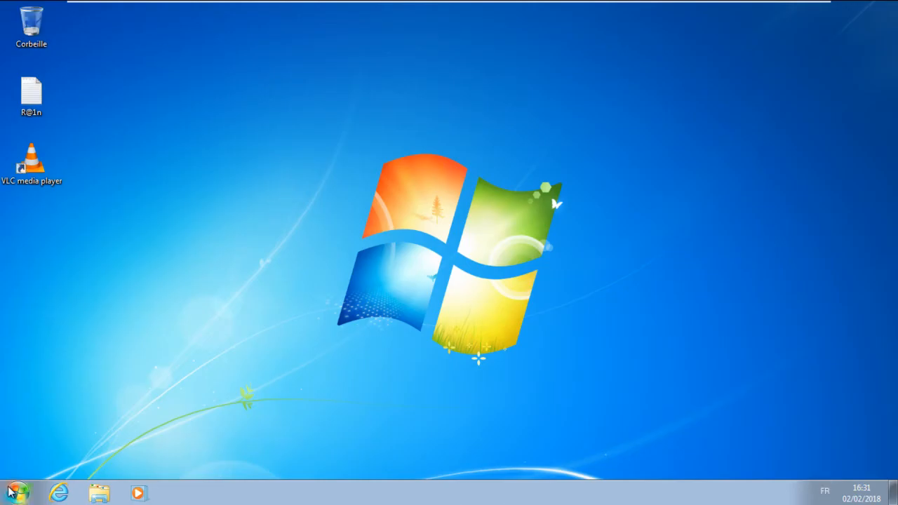
Step: Log off user001 to return to the administrator's session, and move the vlc-2.1.5-win32 installer below the VLC media player shortcut
click(12, 492)
mouse_move(257, 459)
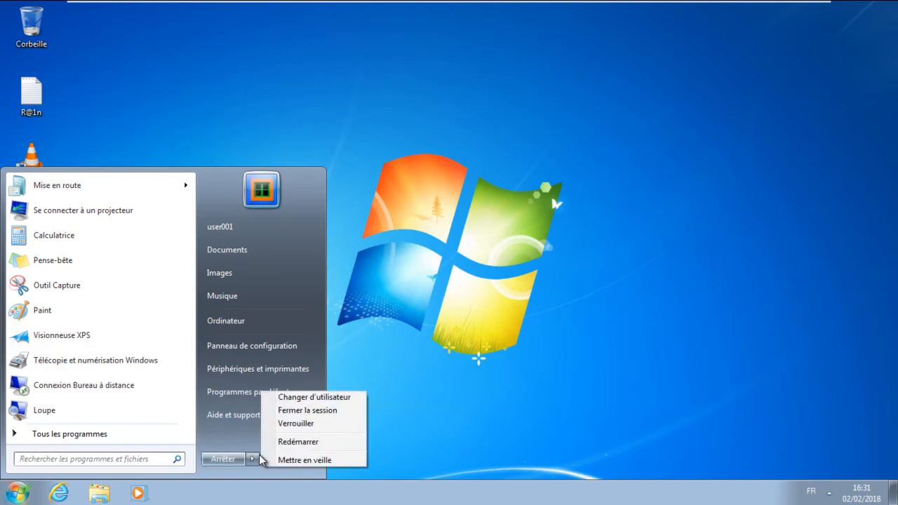
click(302, 411)
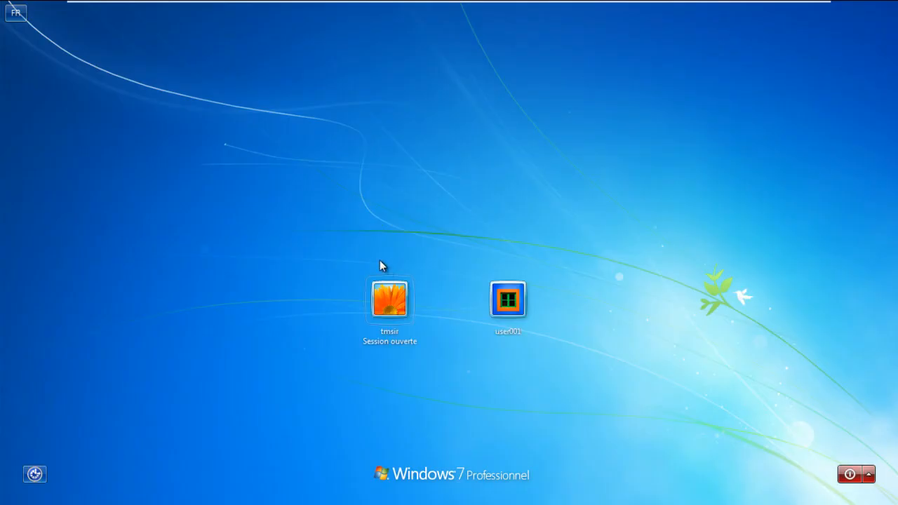
click(389, 297)
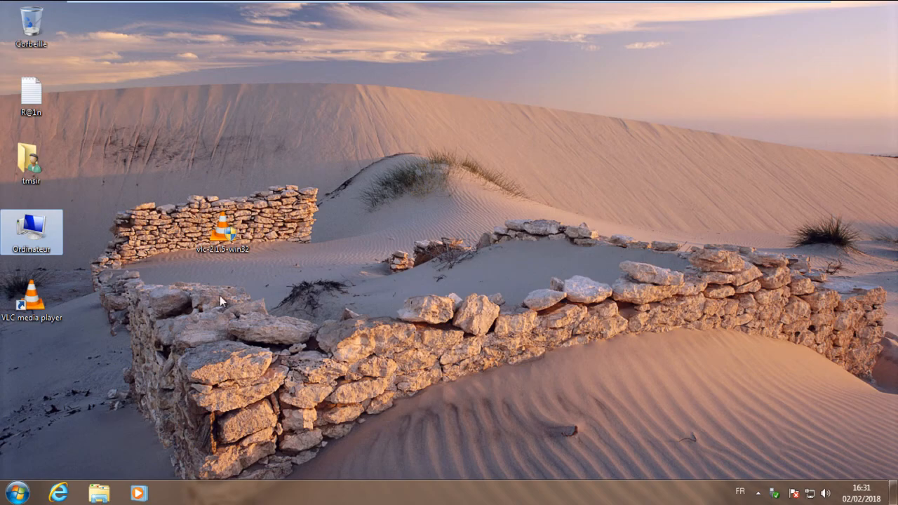
drag(224, 238, 44, 358)
click(282, 300)
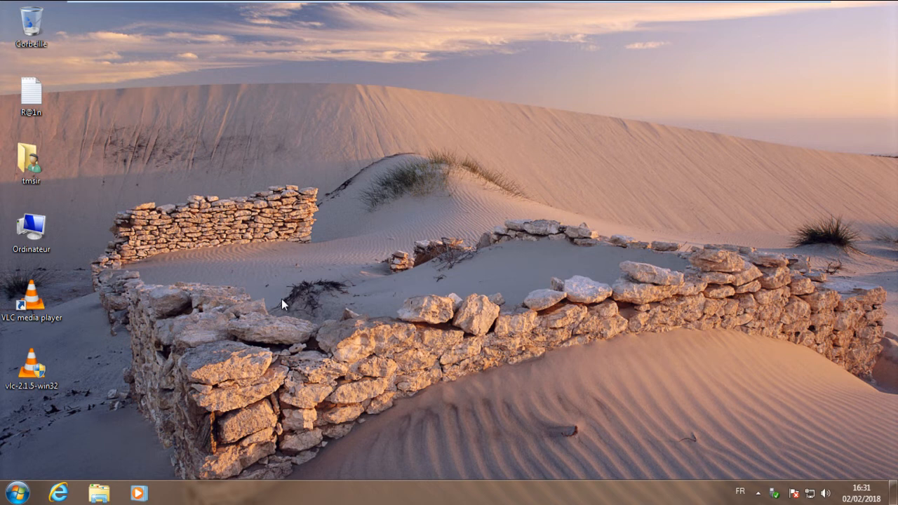
Step: Open Sauvegarder et restaurer from a maximized Control Panel window
click(17, 493)
click(219, 327)
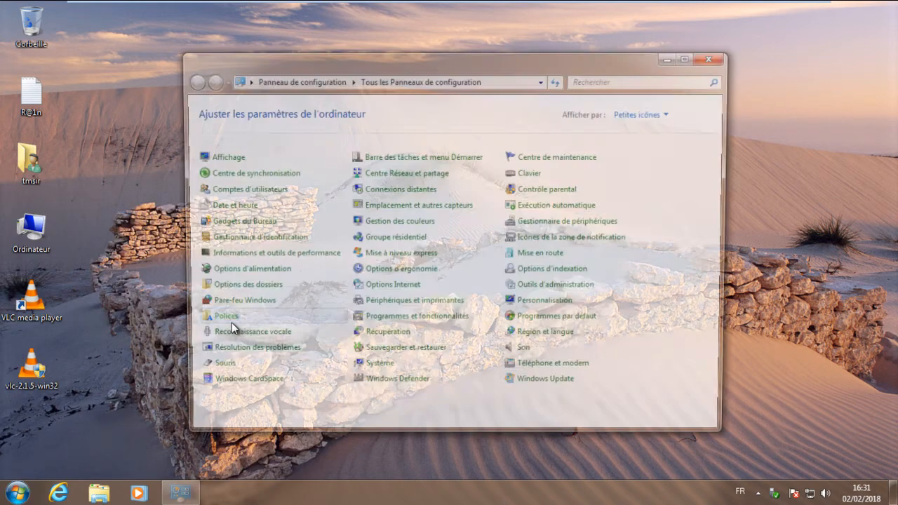
click(691, 55)
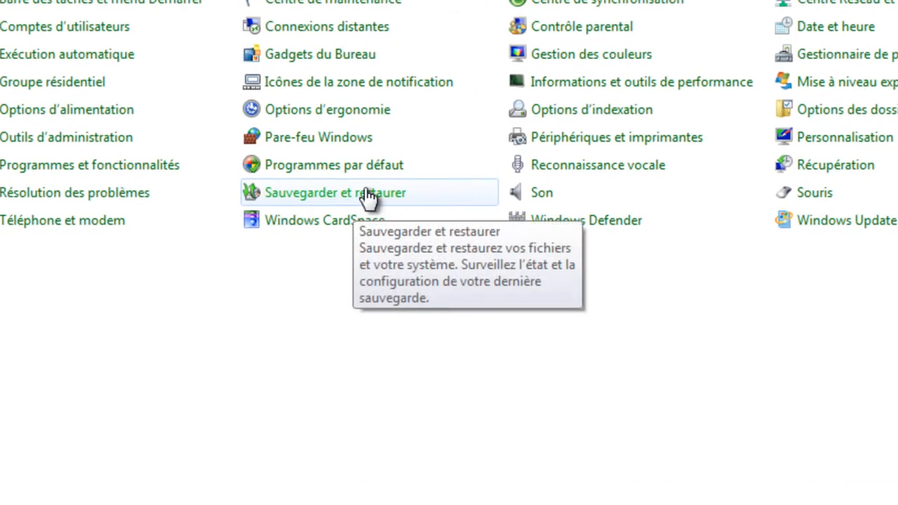
click(386, 205)
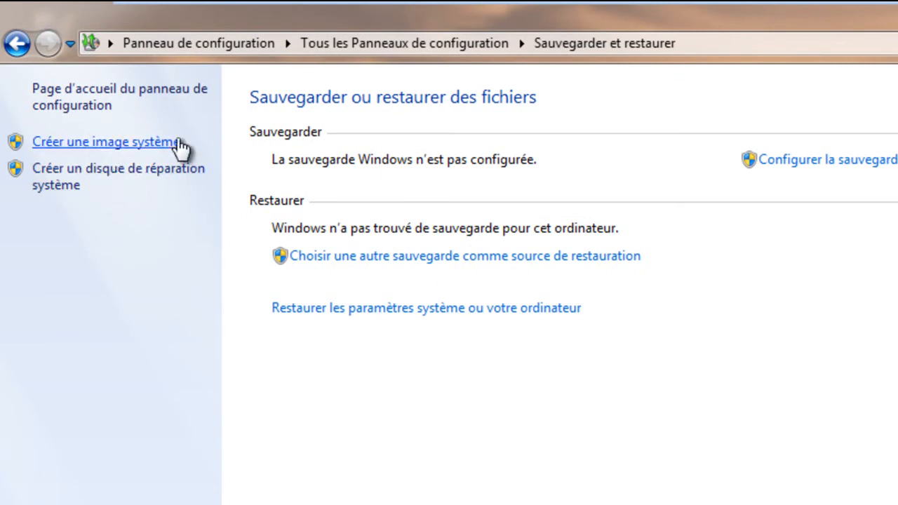
Step: Start creating a system image in the virtual machine and return it to full screen
click(720, 35)
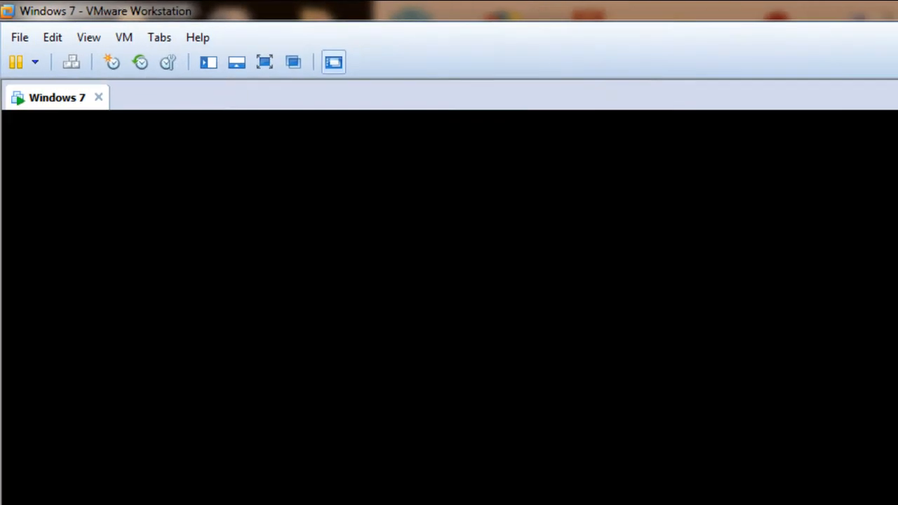
key(super+plus)
key(super+plus)
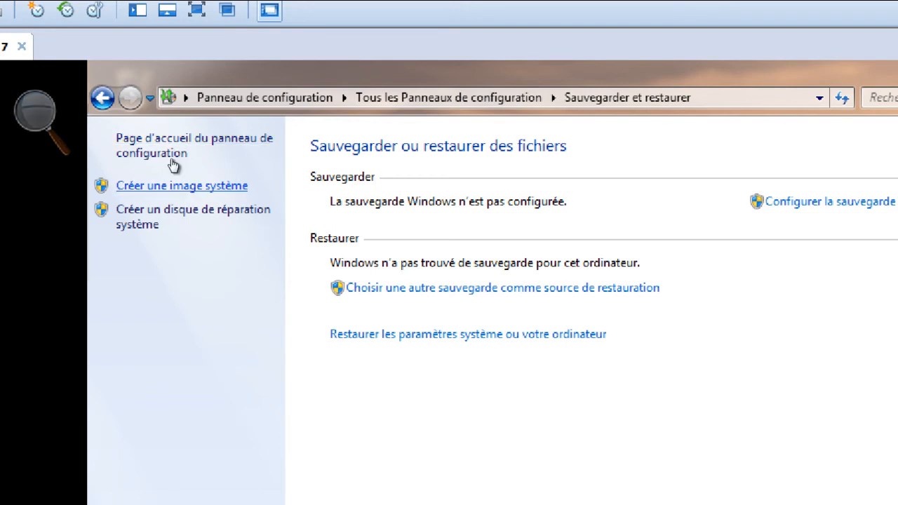
click(44, 113)
click(220, 91)
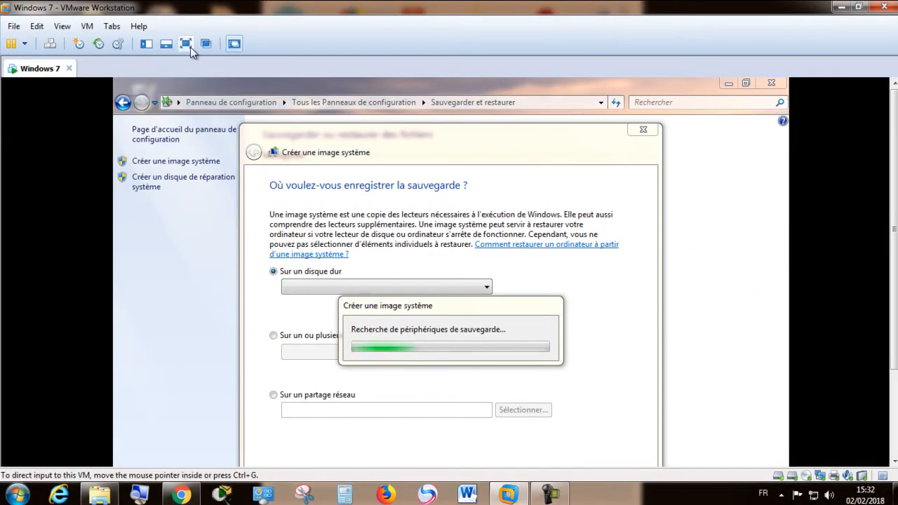
click(186, 43)
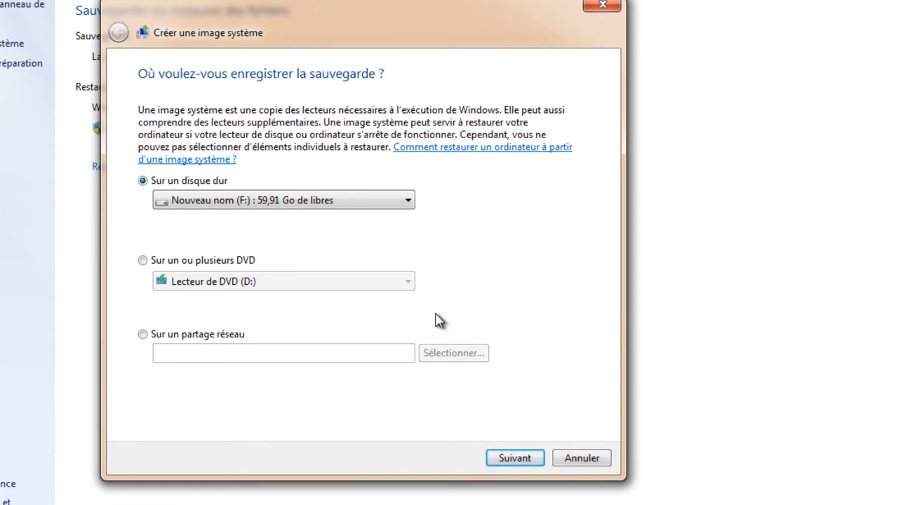
Step: Compare the available backup drives E: and F: in the destination list and under Ordinateur, and close the Explorer window
click(277, 205)
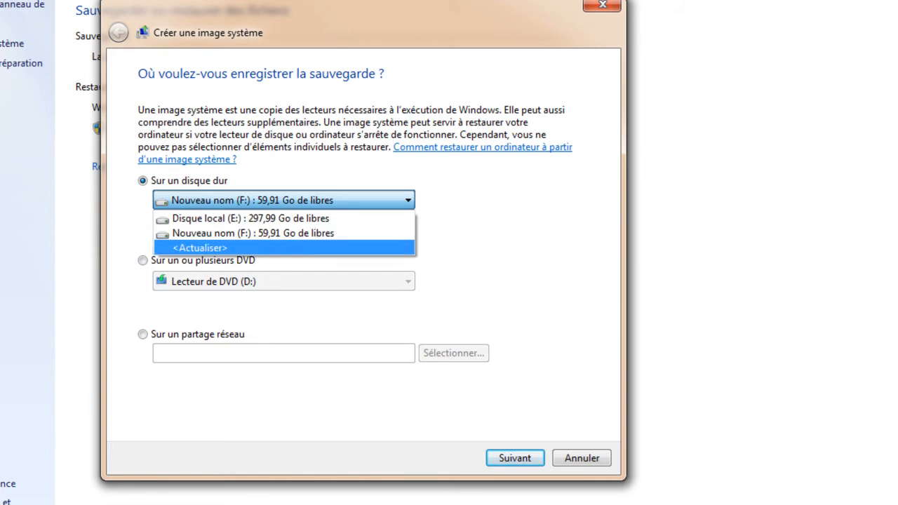
click(141, 503)
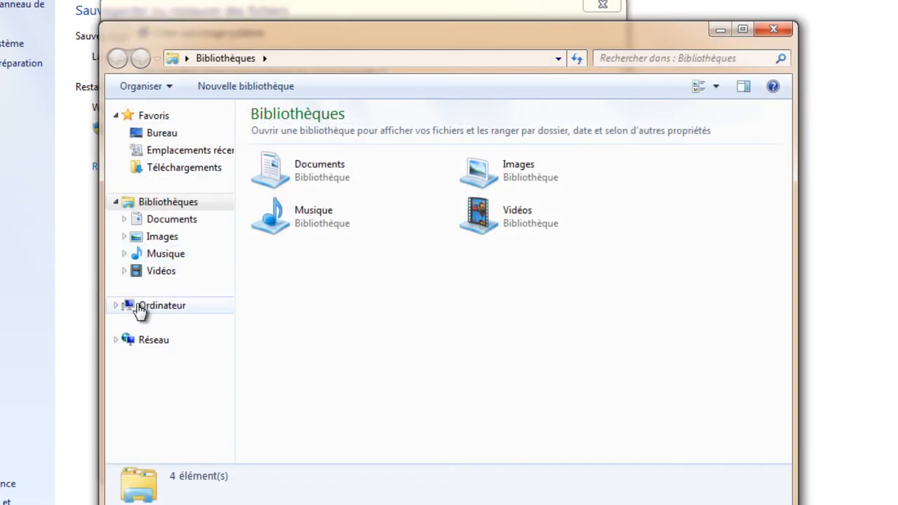
click(144, 305)
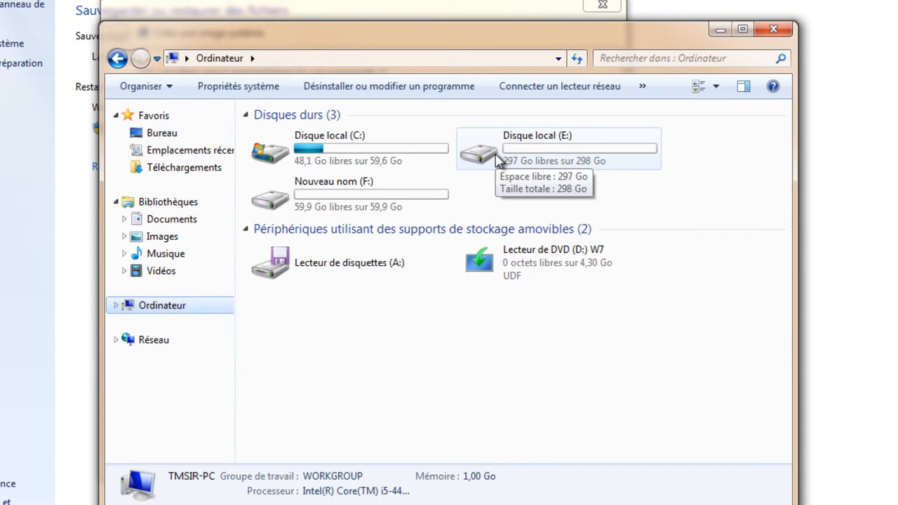
click(341, 191)
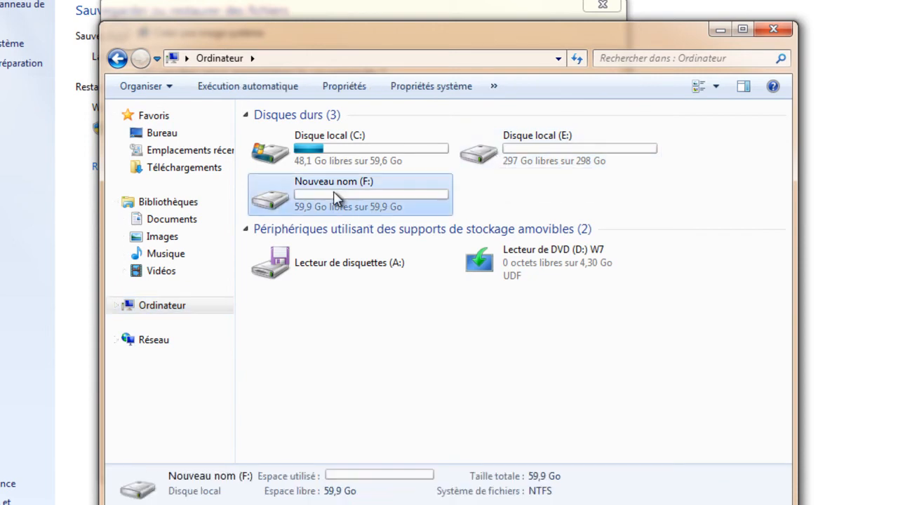
click(551, 153)
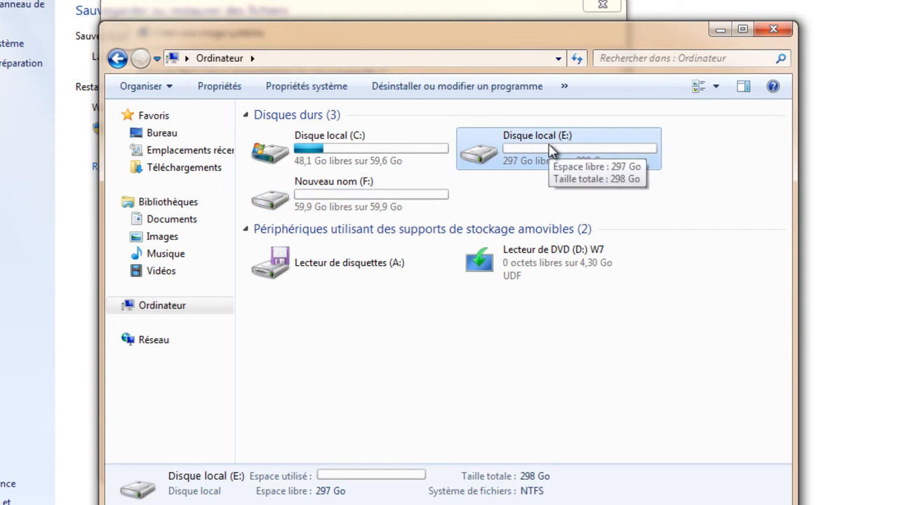
click(775, 29)
Step: Choose Disque local (E:) as the backup location, keep the default system drives included, and start the system image backup
click(360, 200)
click(309, 219)
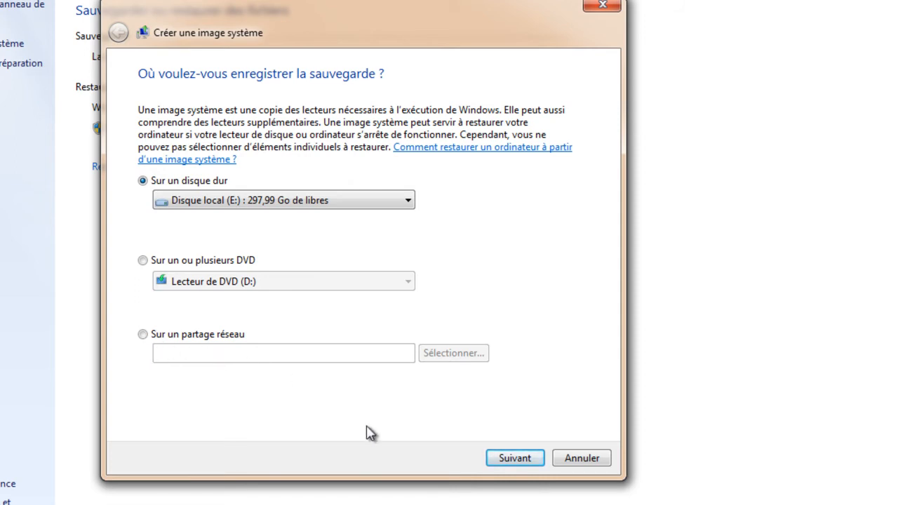
click(520, 458)
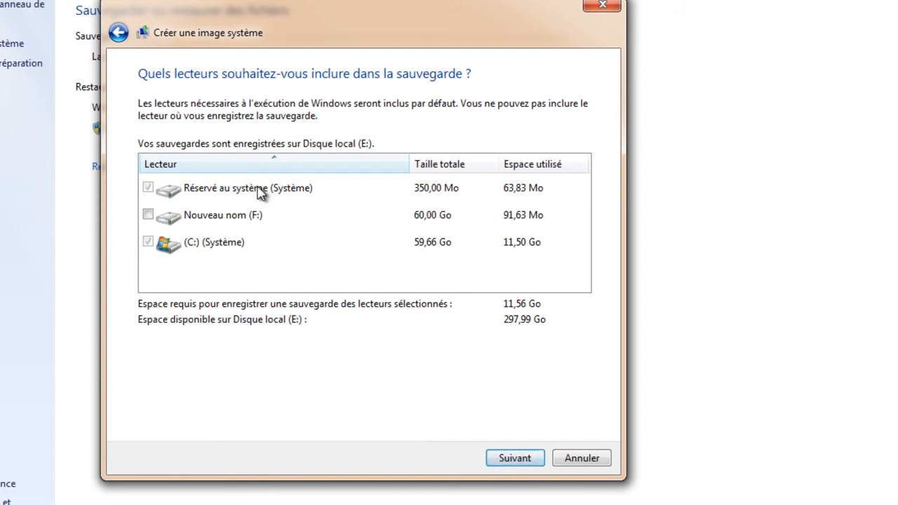
click(155, 191)
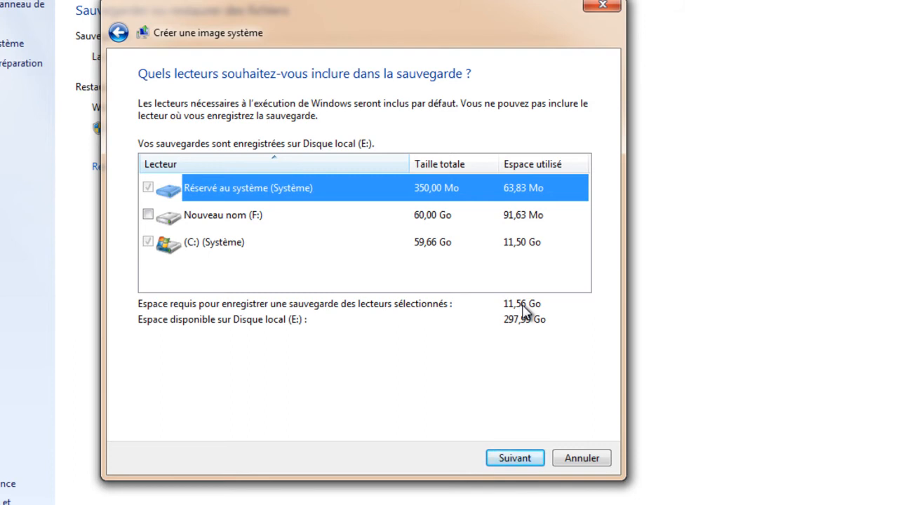
click(520, 463)
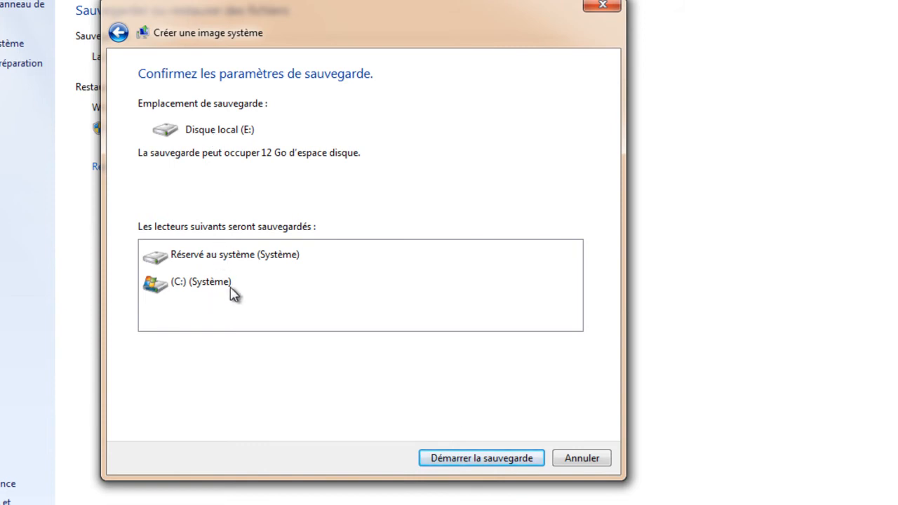
click(449, 458)
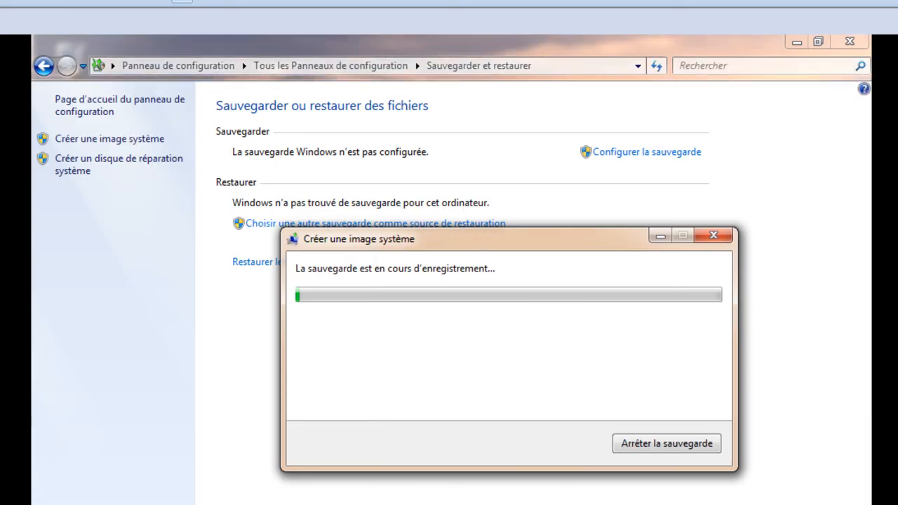
key(F10)
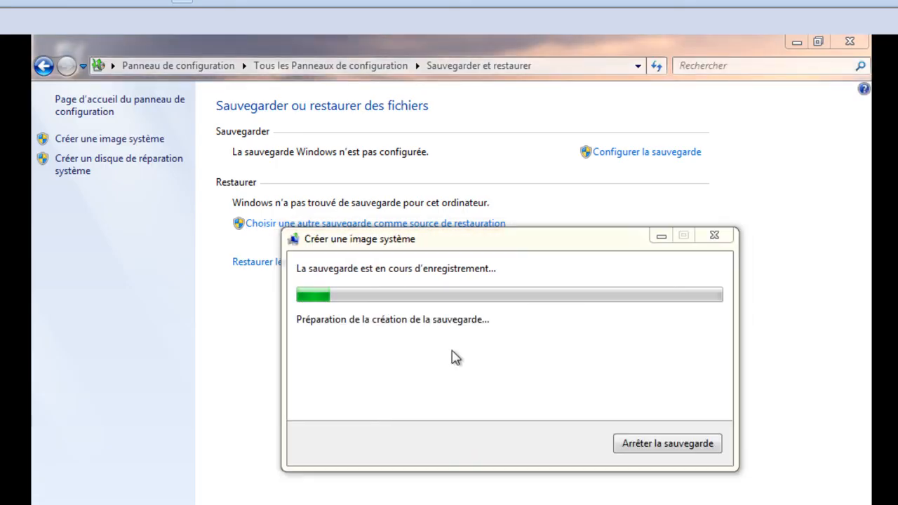
key(F10)
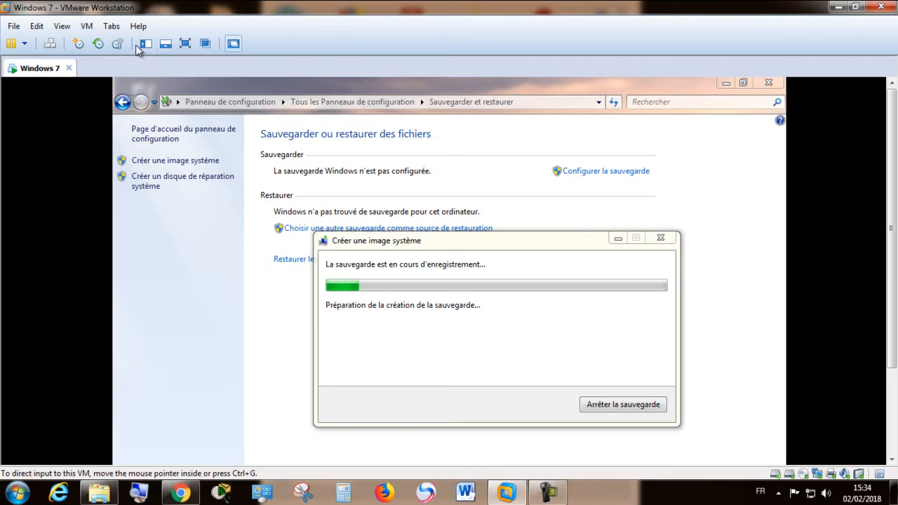
click(122, 27)
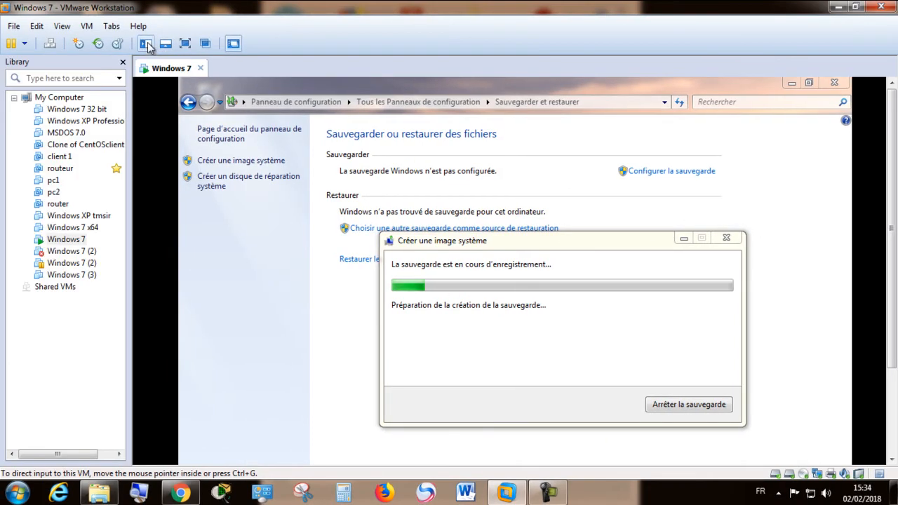
click(145, 43)
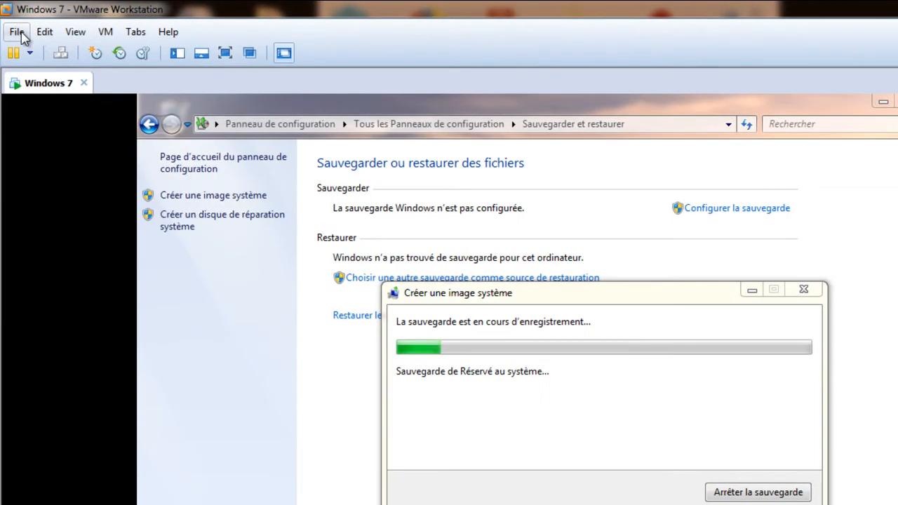
Step: Create a typical Windows 7 virtual machine with a blank disk, the operating system installed later, and the default name Windows 7 (4)
click(16, 33)
click(21, 51)
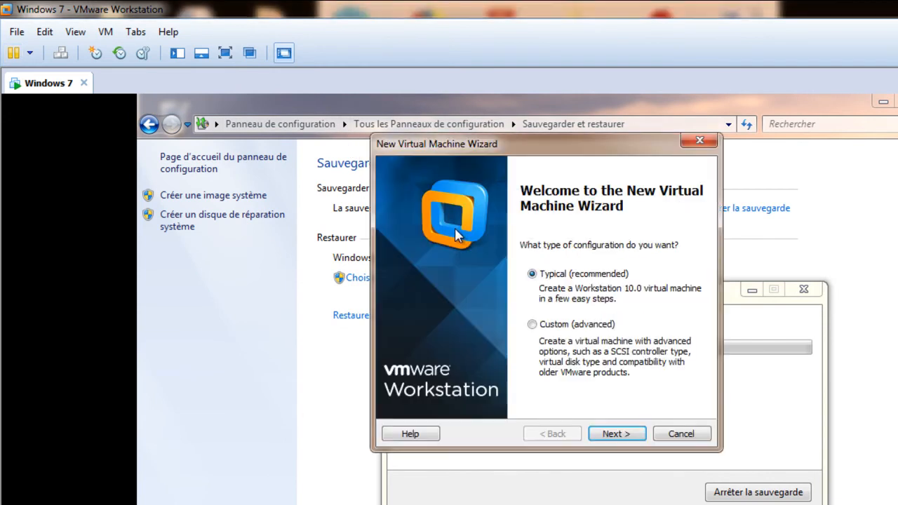
click(636, 437)
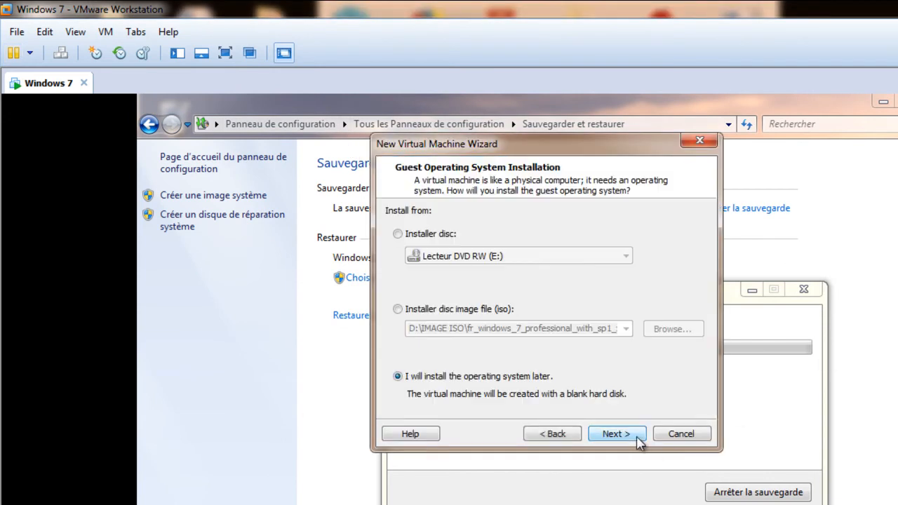
click(639, 441)
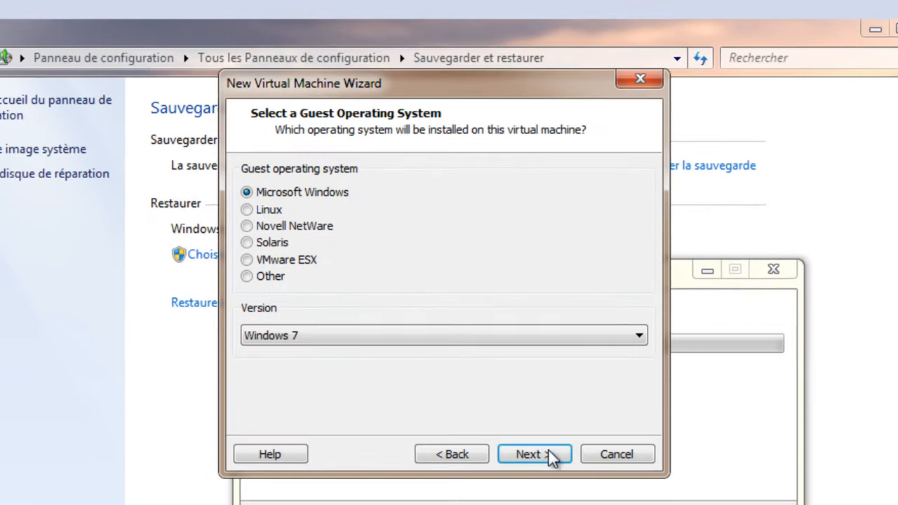
click(549, 453)
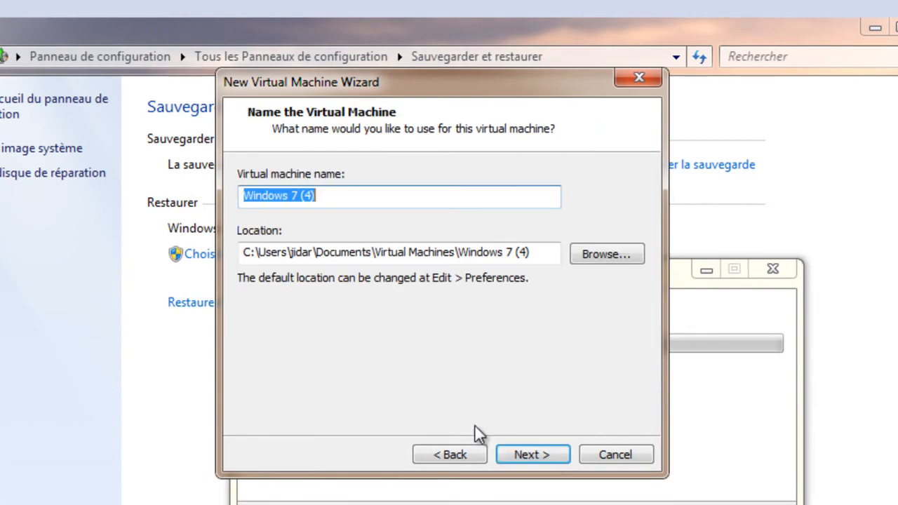
click(520, 455)
click(382, 295)
click(526, 455)
click(535, 455)
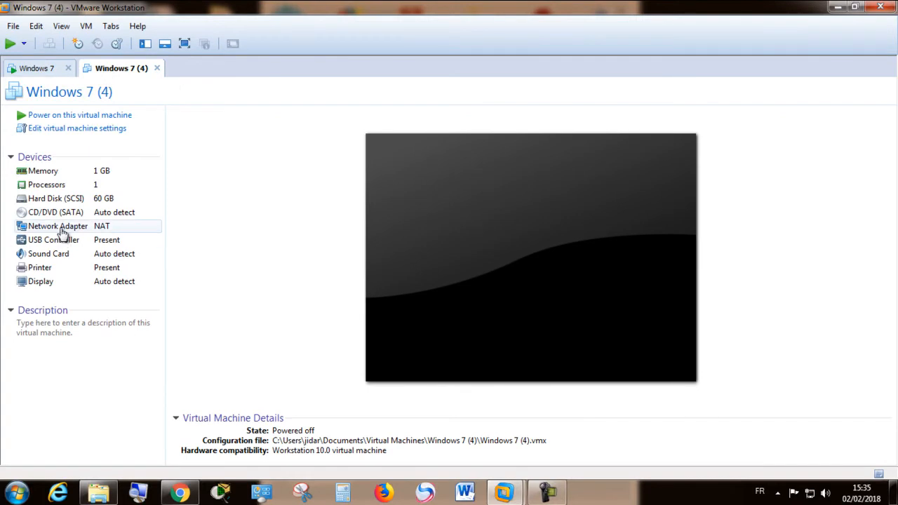
Step: Check the backup progress in the Windows 7 virtual machine, and set the Windows 7 (4) CD/DVD drive to use an ISO image file
click(38, 68)
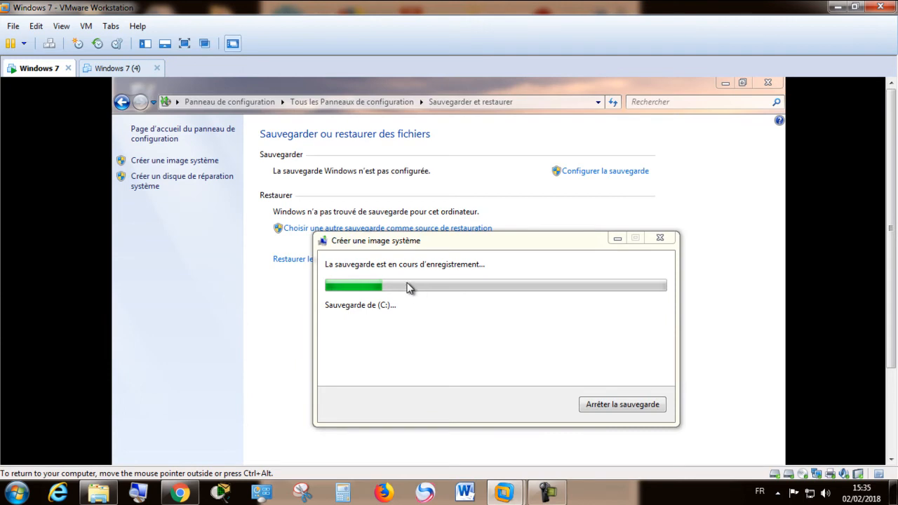
click(131, 72)
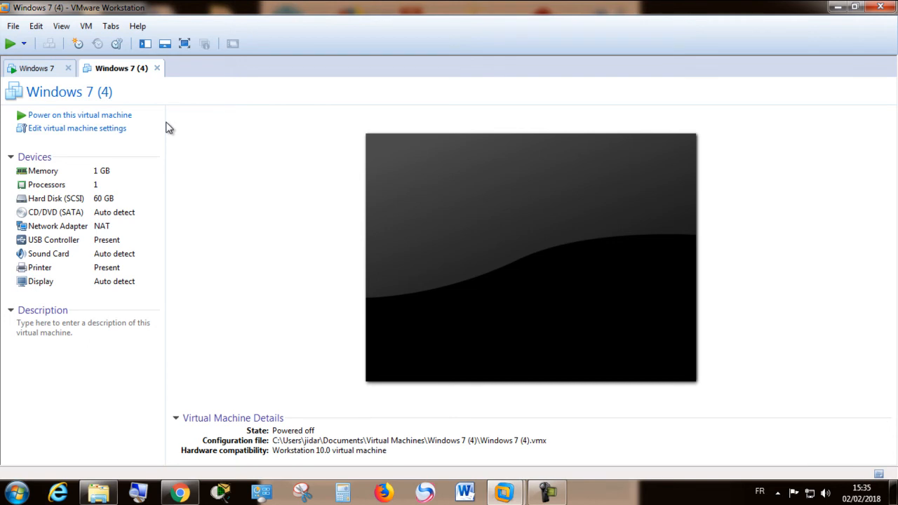
click(74, 219)
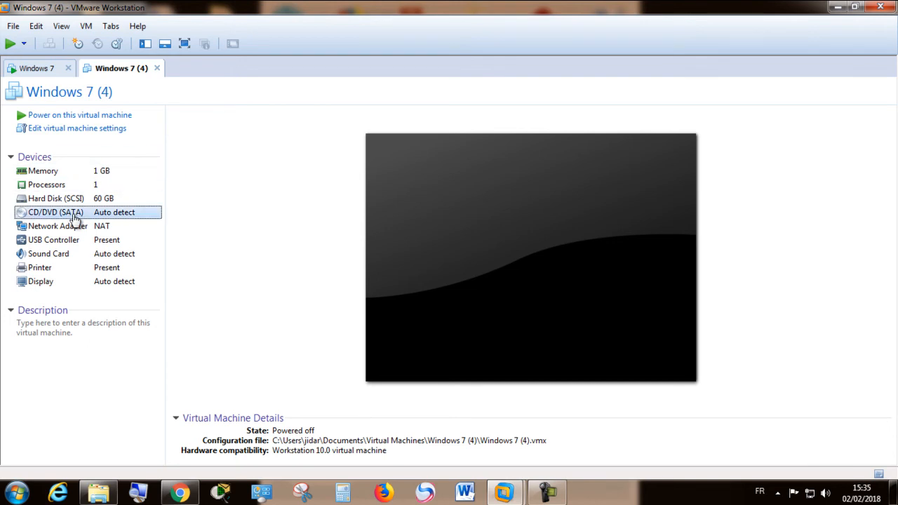
double_click(75, 219)
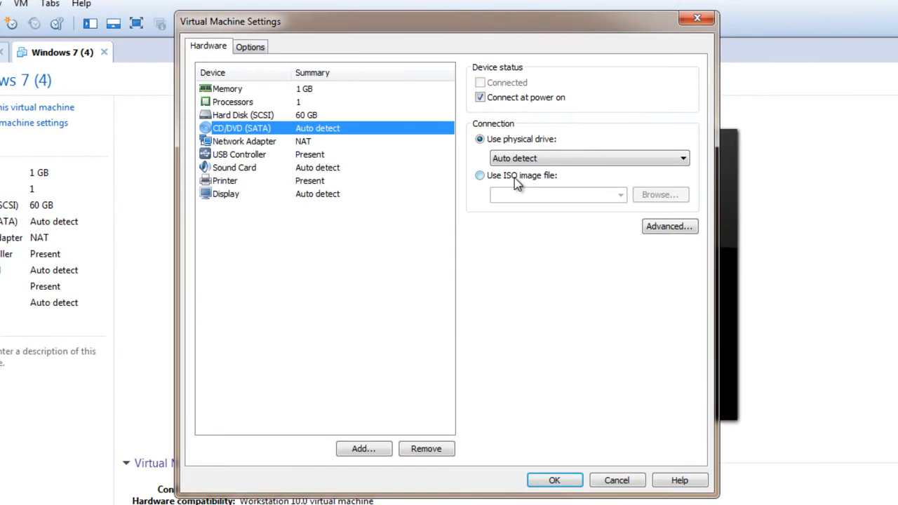
click(509, 177)
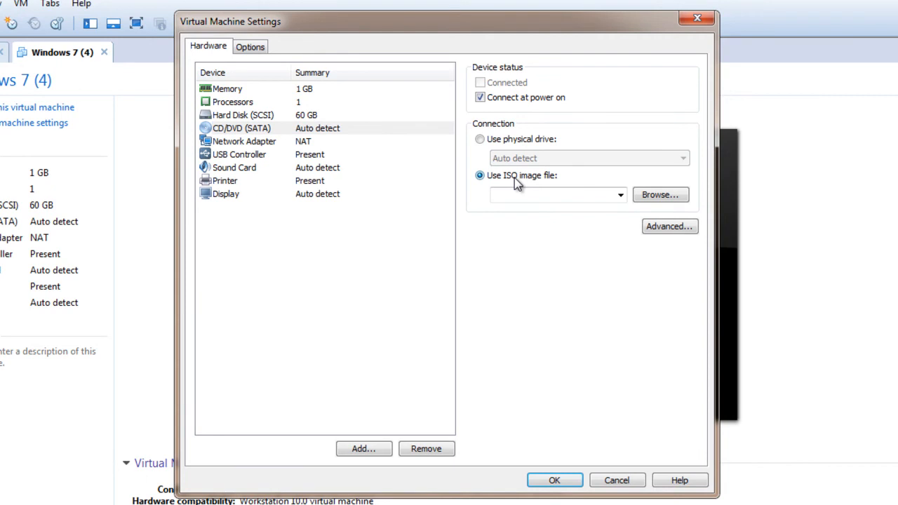
click(656, 197)
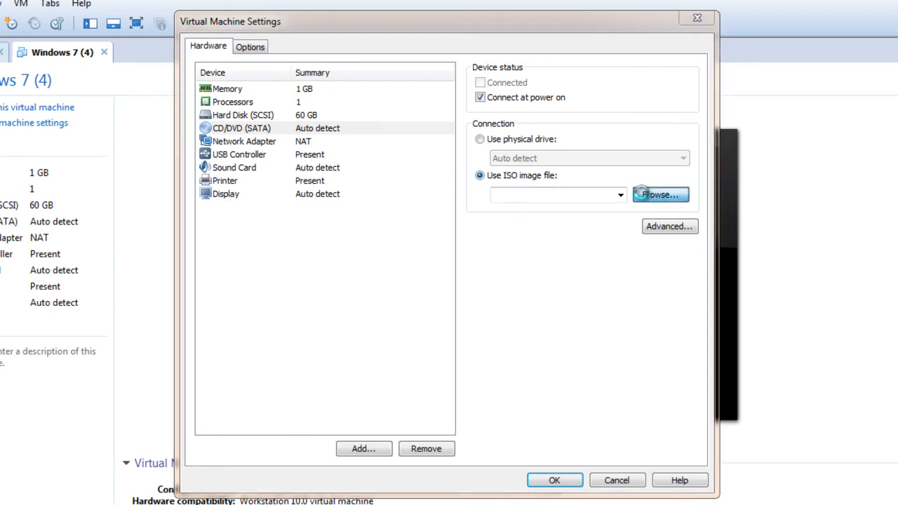
Step: Select the fr_windows_7 ISO from D:\IMAGE ISO for the CD/DVD drive and save the virtual machine settings
click(253, 335)
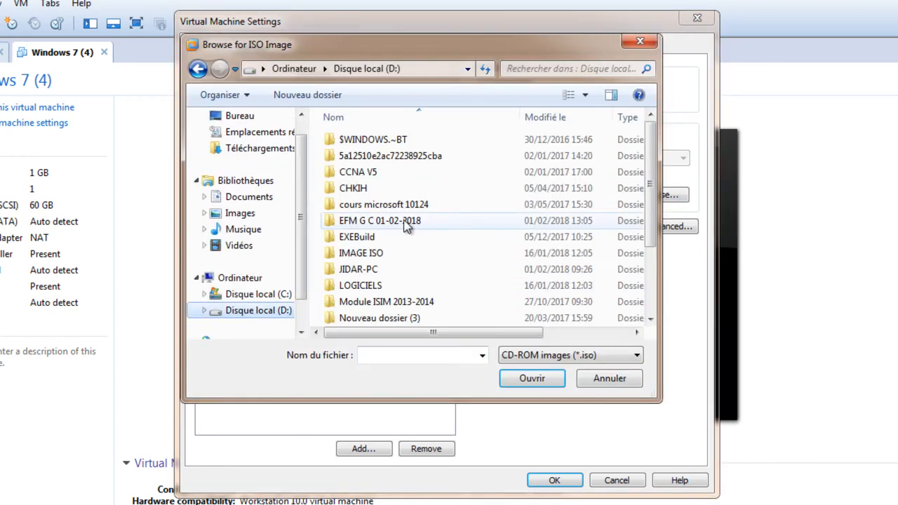
double_click(361, 253)
scroll(449, 249, down, 4)
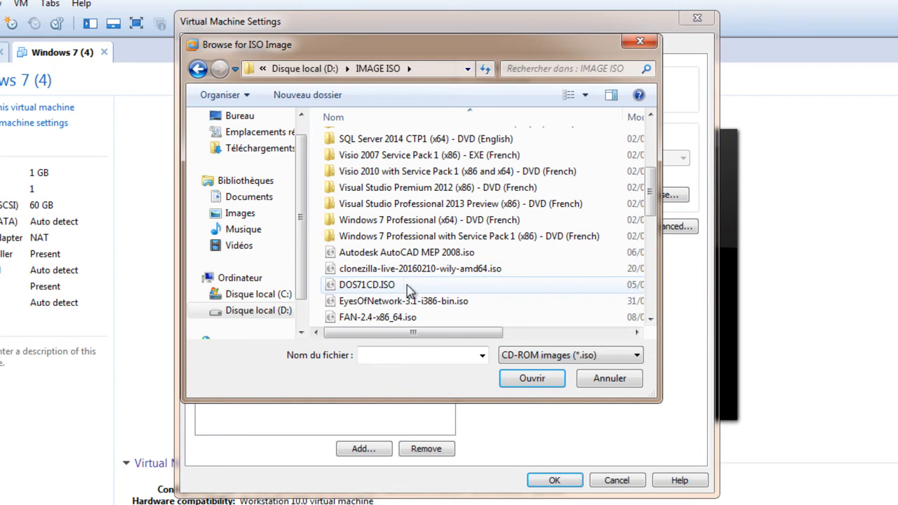
scroll(407, 285, down, 3)
double_click(421, 212)
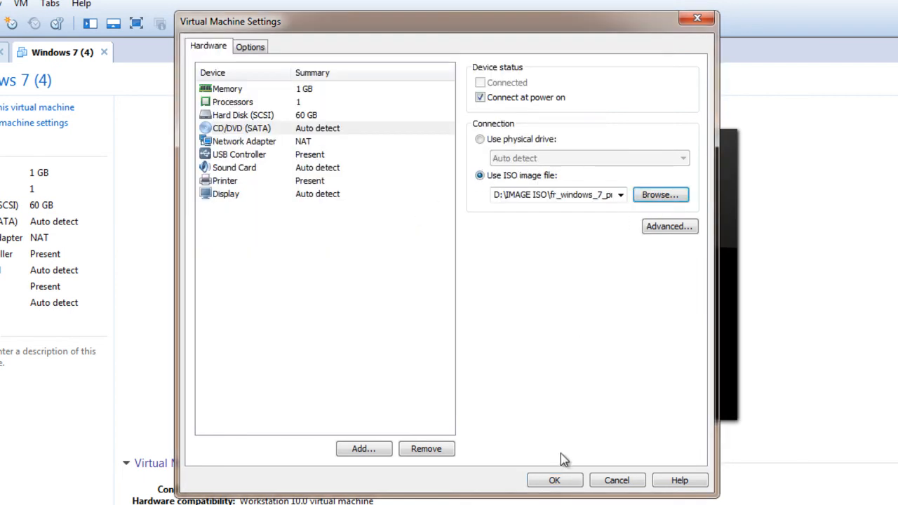
click(553, 486)
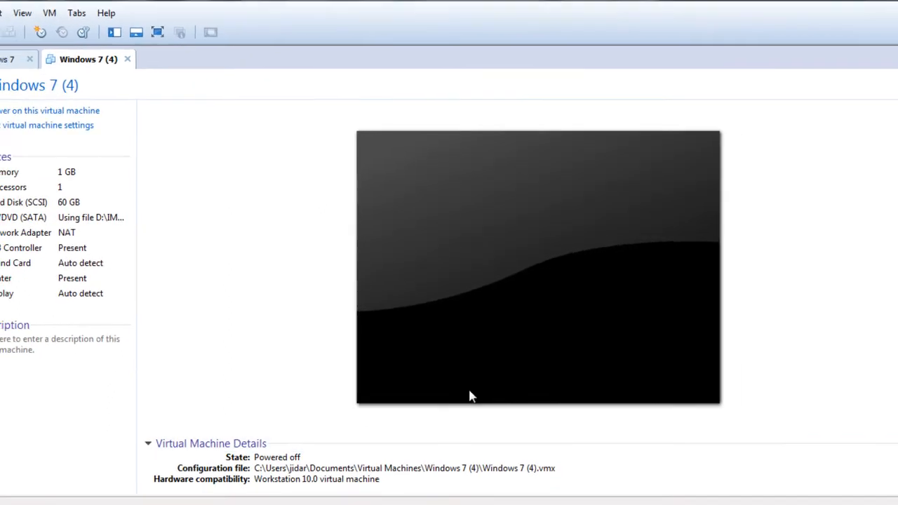
Step: Return to the Windows 7 virtual machine, decline creating a system repair disc once the backup finishes, and close the system image dialog
click(17, 67)
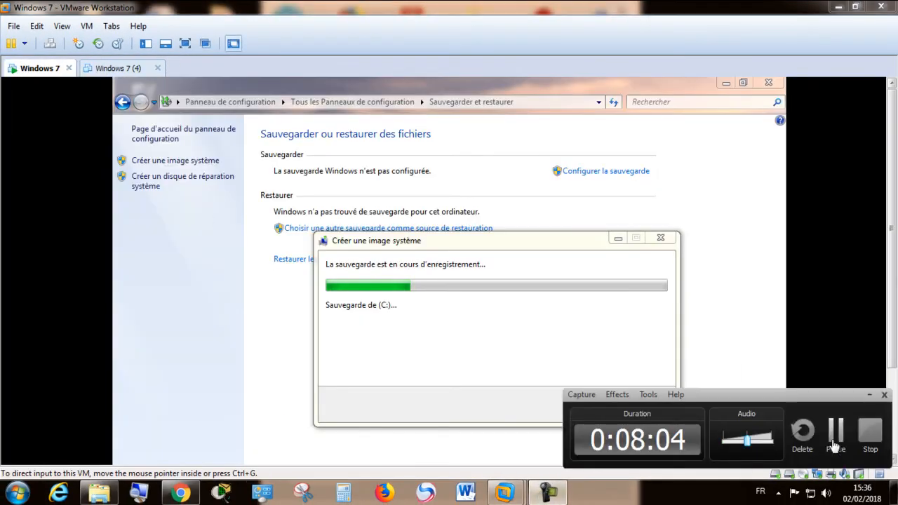
click(836, 430)
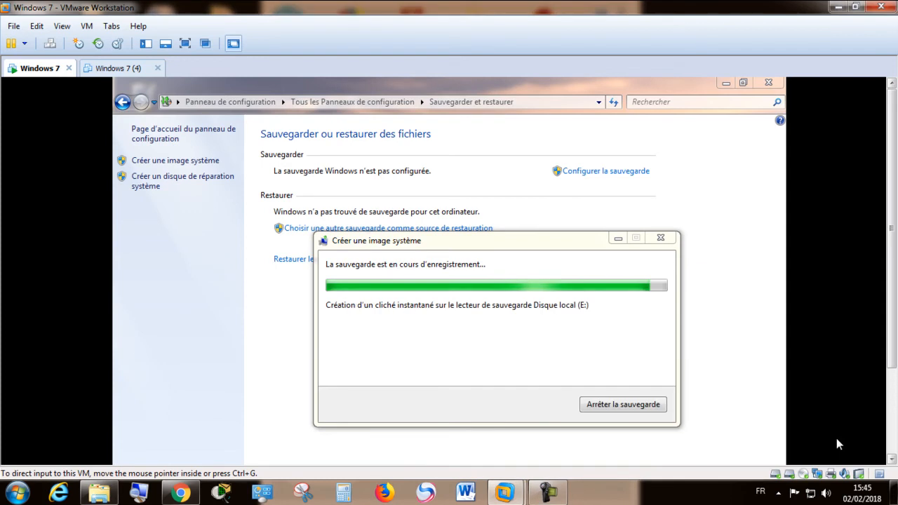
click(553, 496)
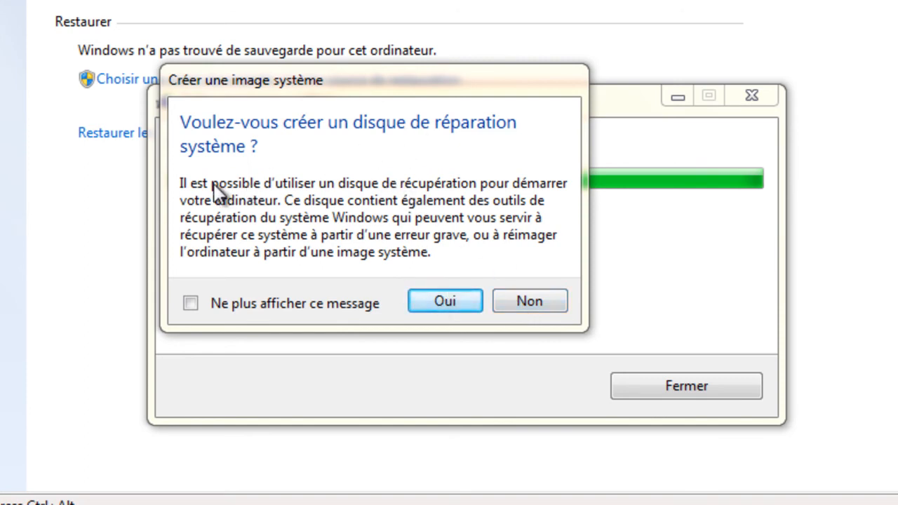
click(530, 300)
click(668, 385)
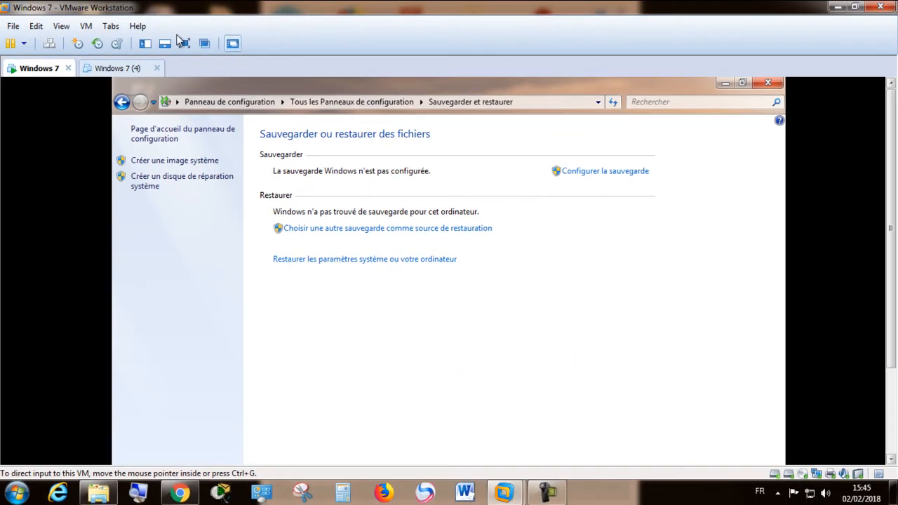
Step: Show the Windows 7 virtual machine in full screen and open the WindowsImageBackup folder on Disque local (E:)
click(184, 40)
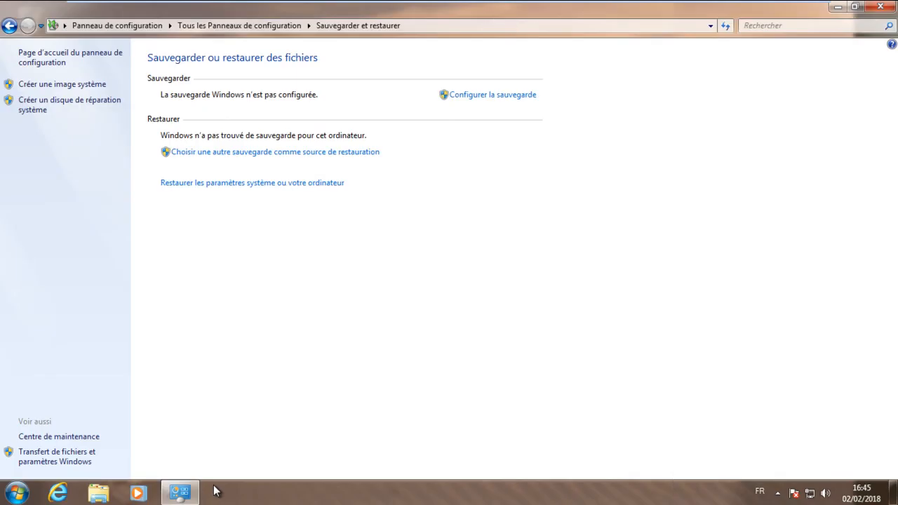
click(98, 496)
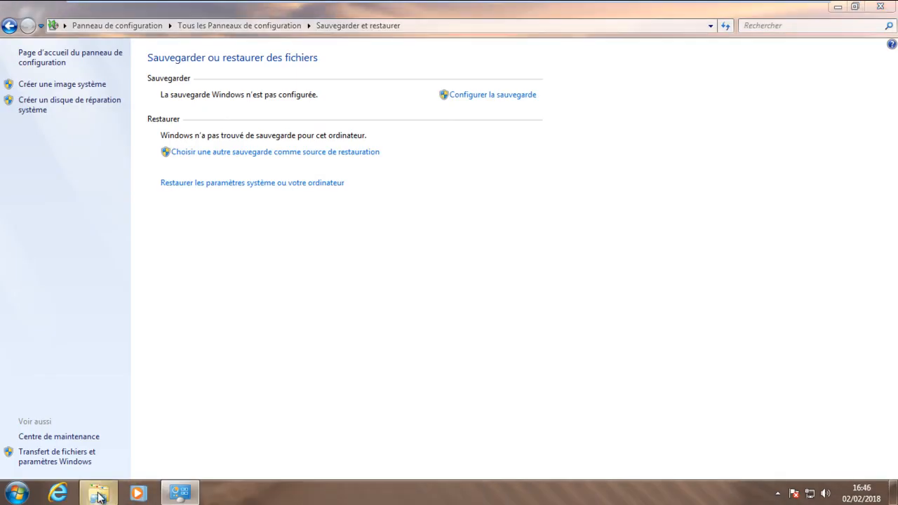
click(254, 230)
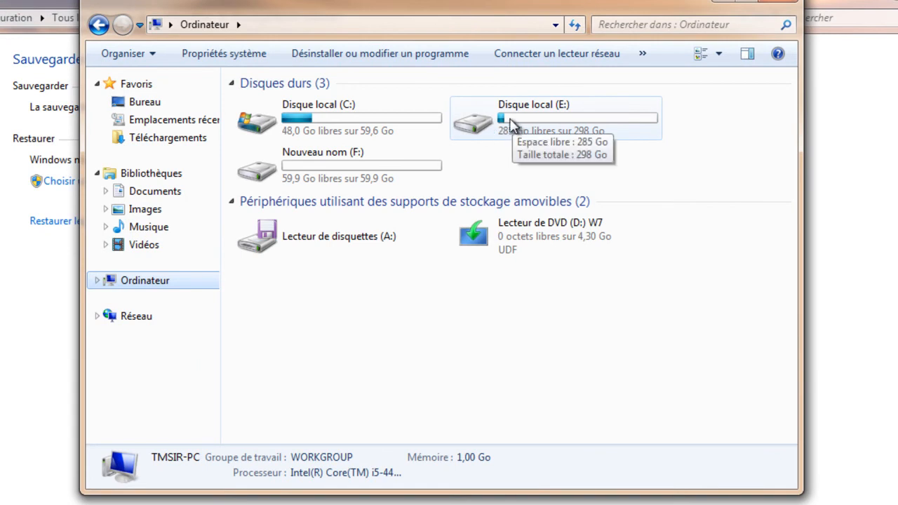
double_click(469, 130)
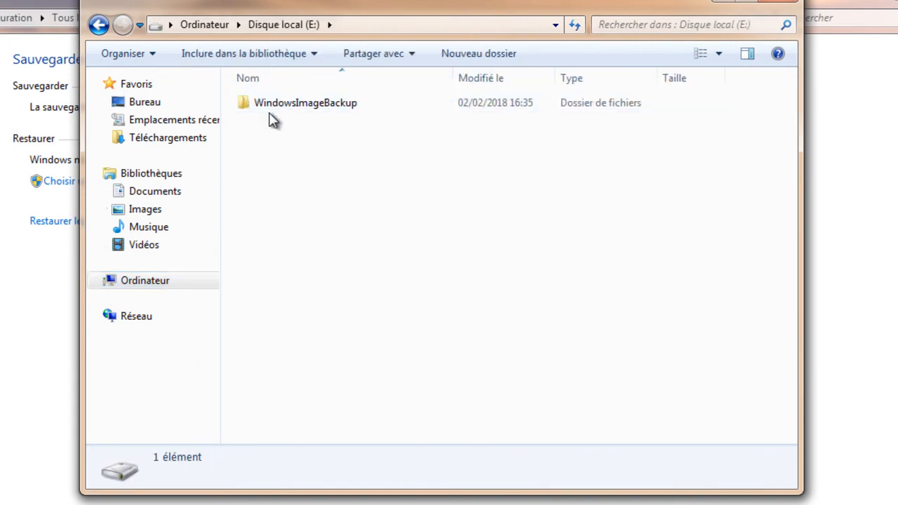
double_click(307, 105)
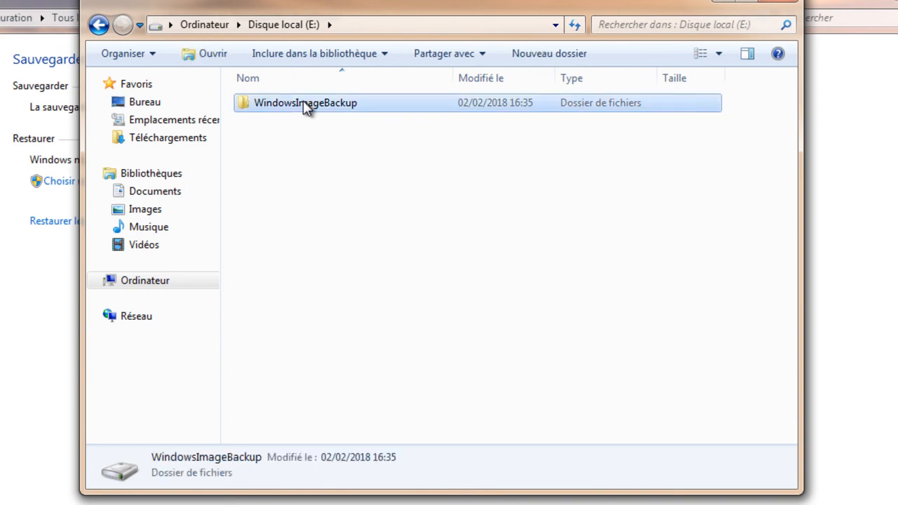
click(454, 267)
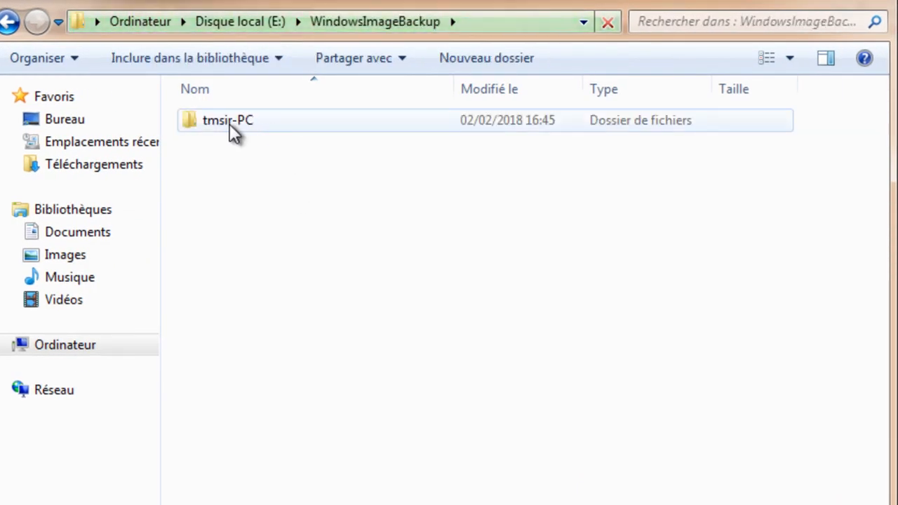
click(266, 124)
double_click(230, 121)
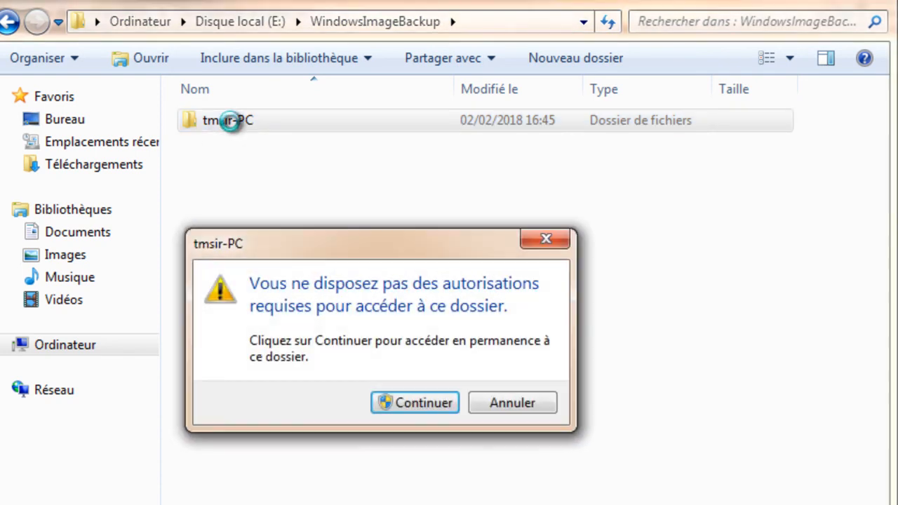
click(391, 397)
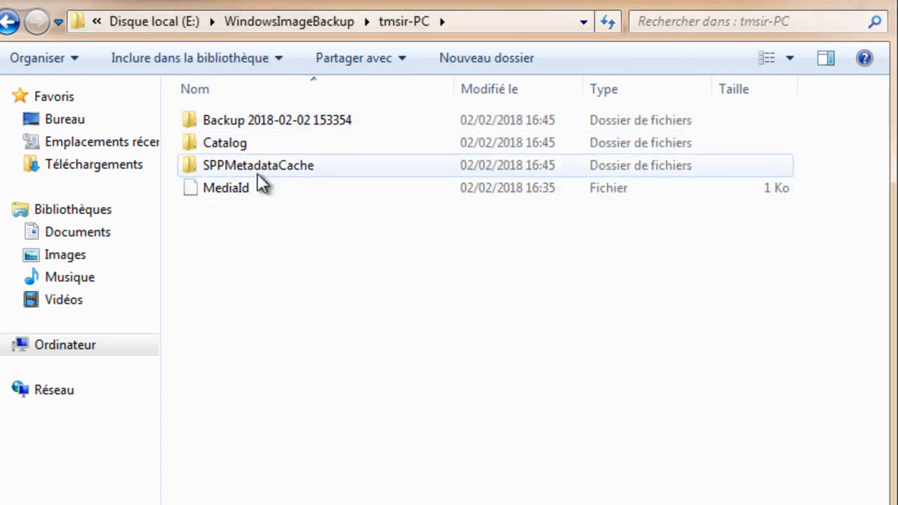
double_click(229, 125)
click(418, 402)
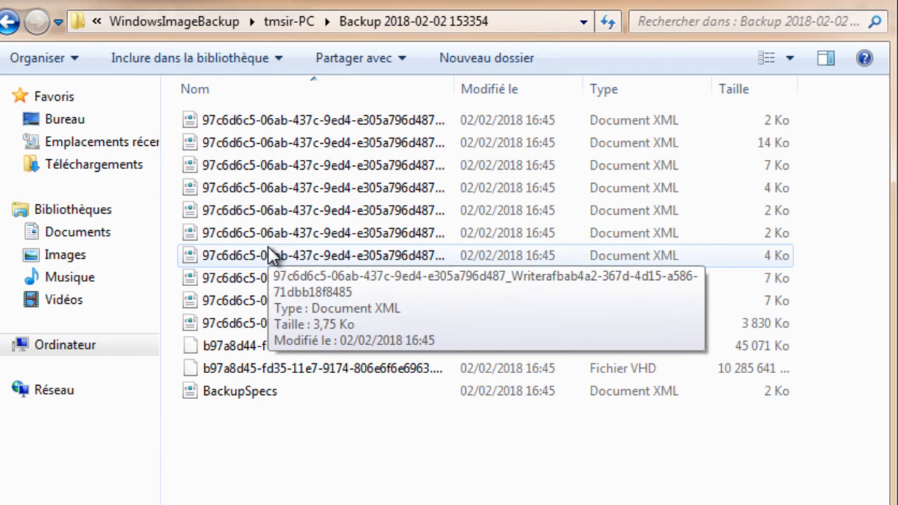
click(7, 25)
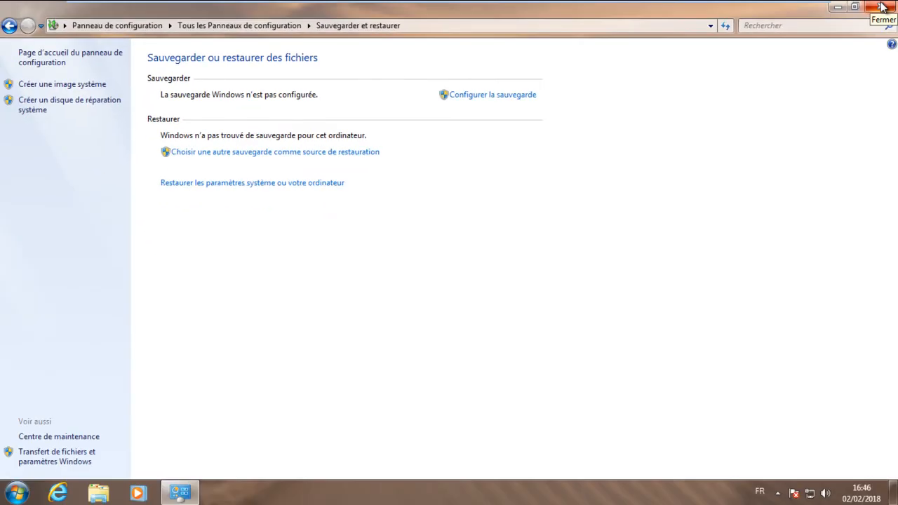
click(882, 6)
Step: Shut down the Windows 7 guest and exit full-screen mode
mouse_move(215, 5)
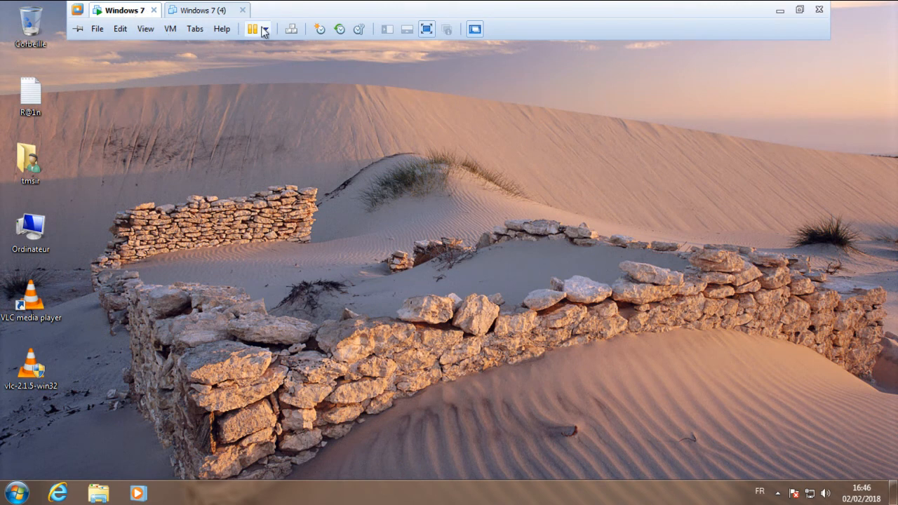
right_click(129, 12)
mouse_move(193, 40)
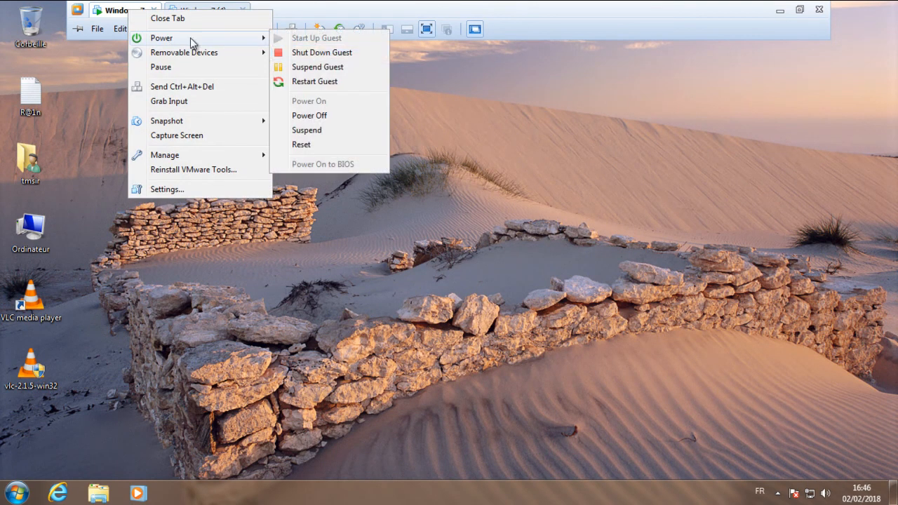
click(321, 52)
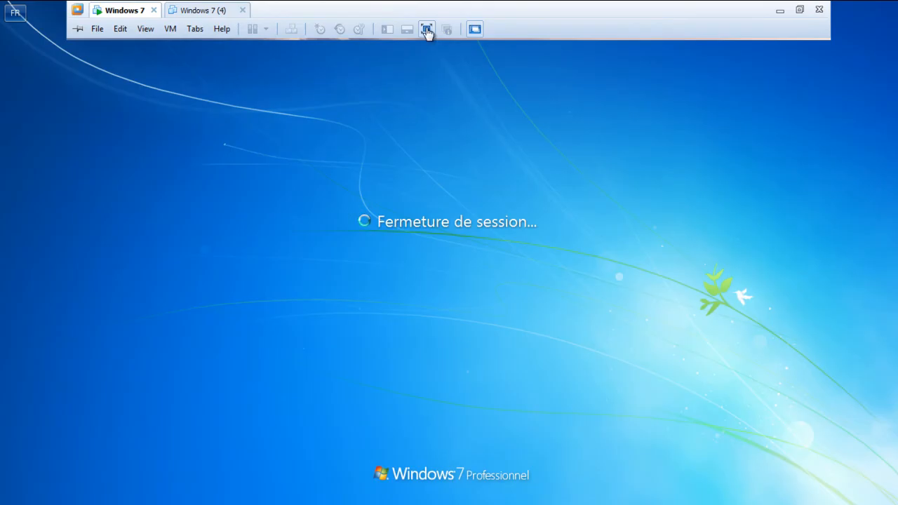
click(427, 30)
Step: Power on the Windows 7 (4) virtual machine and connect the disconnected removable device to it
click(98, 75)
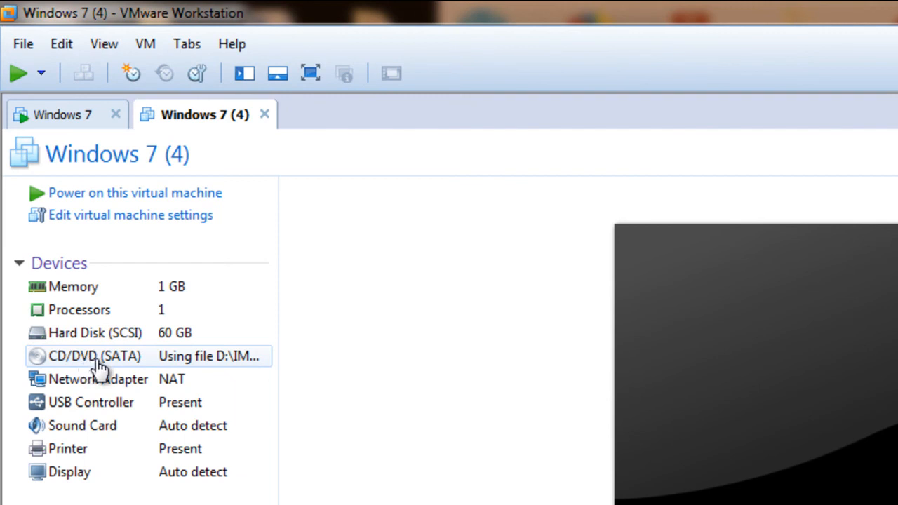
click(179, 195)
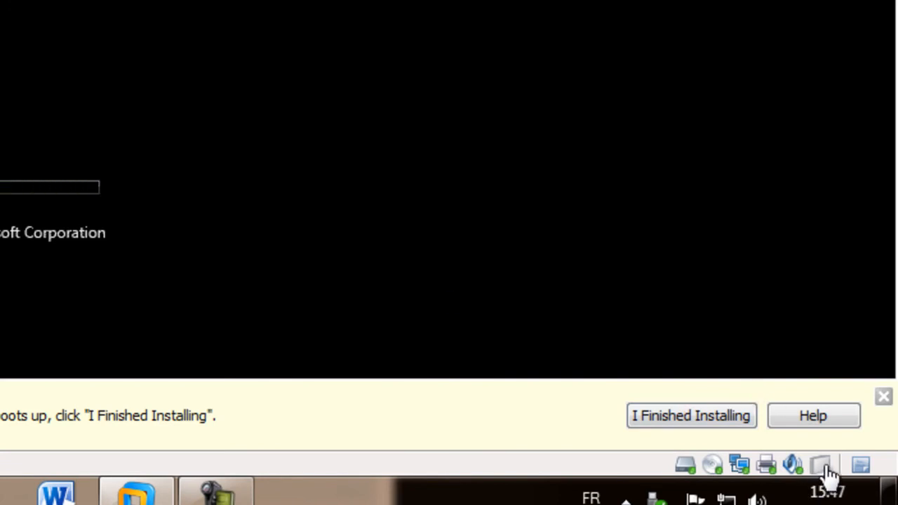
right_click(827, 466)
click(793, 395)
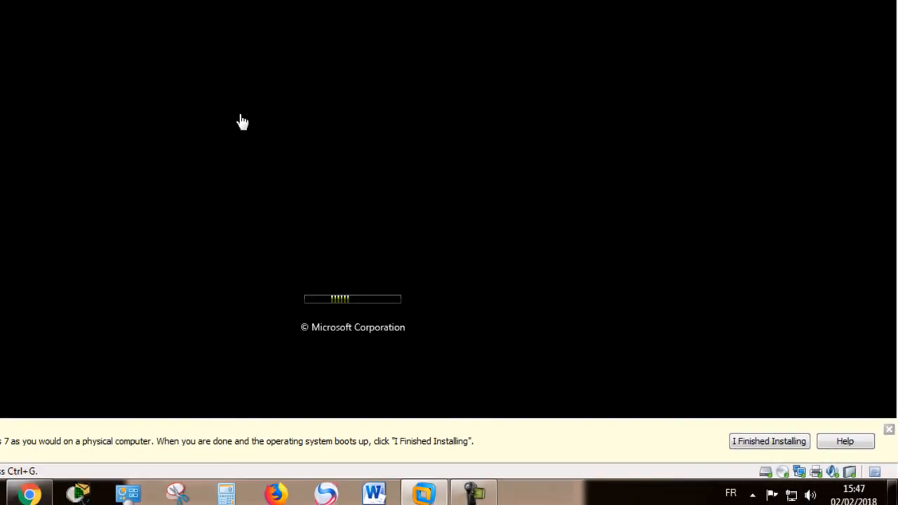
Step: Dismiss the operating system installation hint and direct input to the booting Windows 7 (4) virtual machine
click(888, 425)
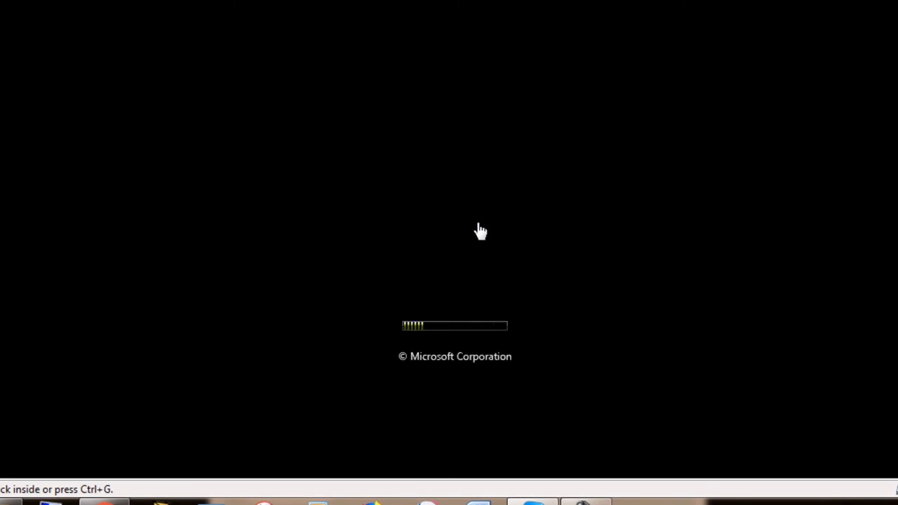
click(482, 230)
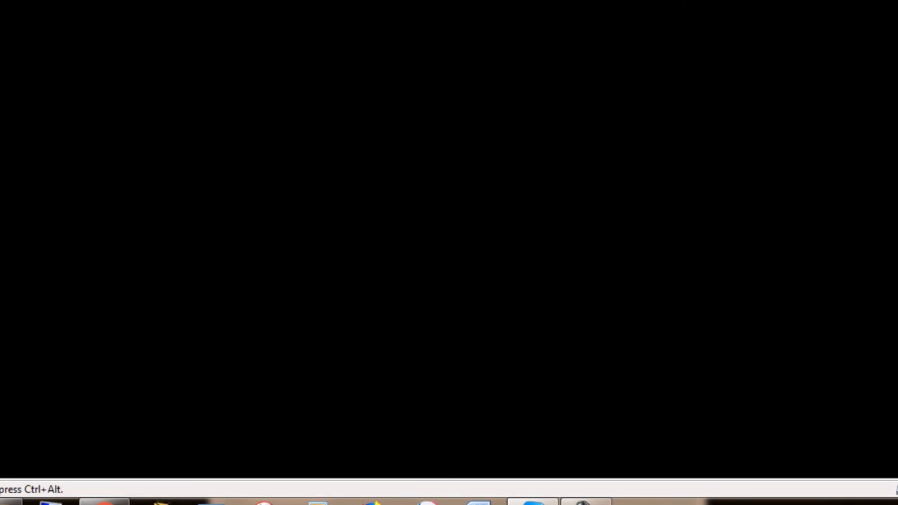
key(ctrl+alt)
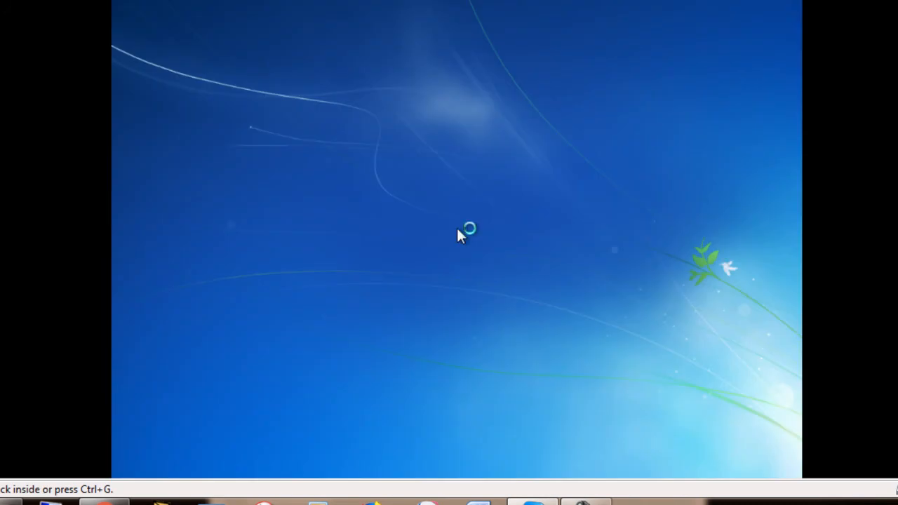
click(457, 218)
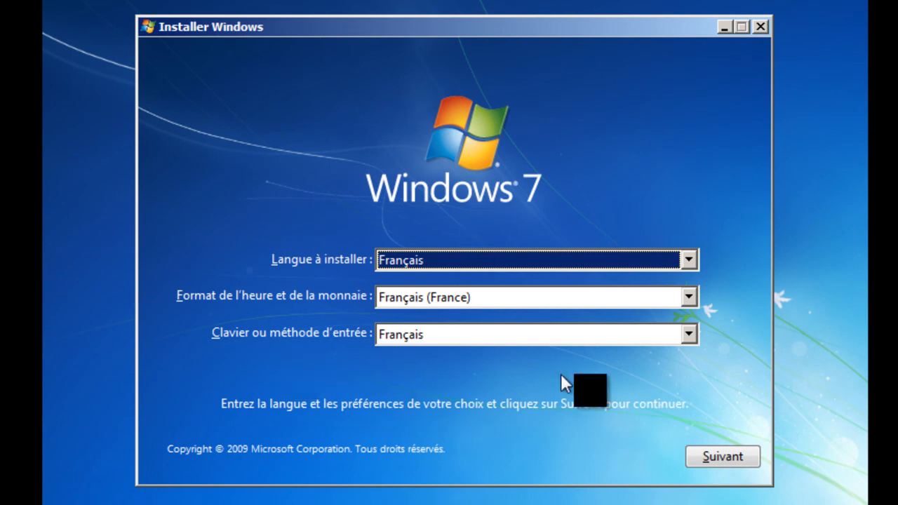
Step: Accept the French setup settings, choose to repair the computer, and continue with restoring from a previously created system image
click(723, 457)
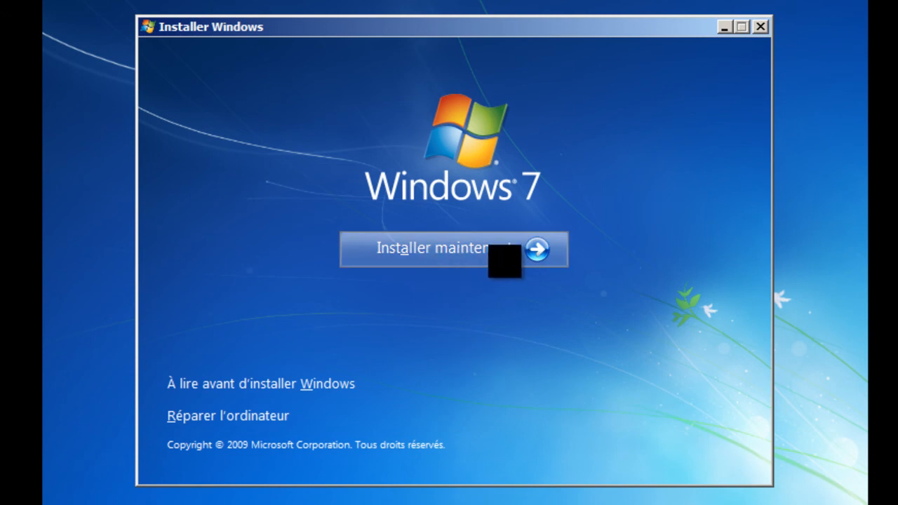
click(261, 416)
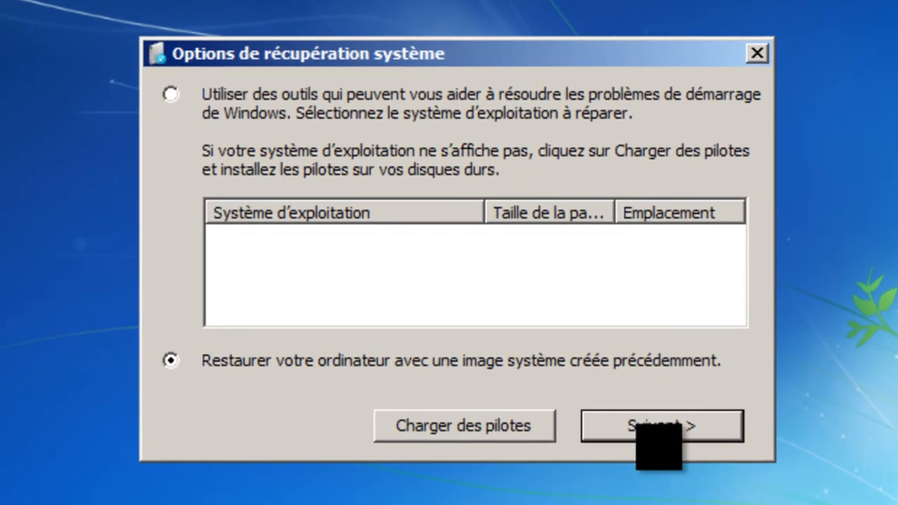
click(643, 428)
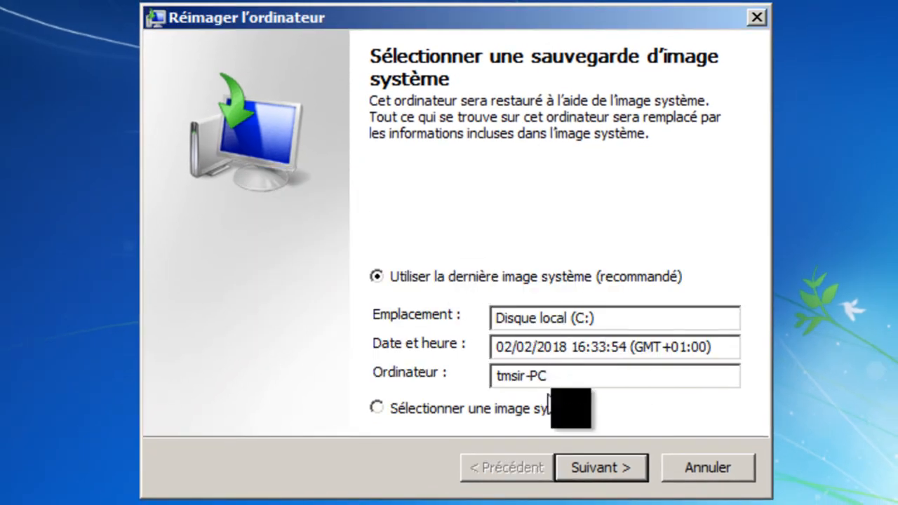
Step: Restore the computer from the latest system image on Disque local (C:), keeping the default restore options and confirming the disk formatting
drag(553, 377, 485, 379)
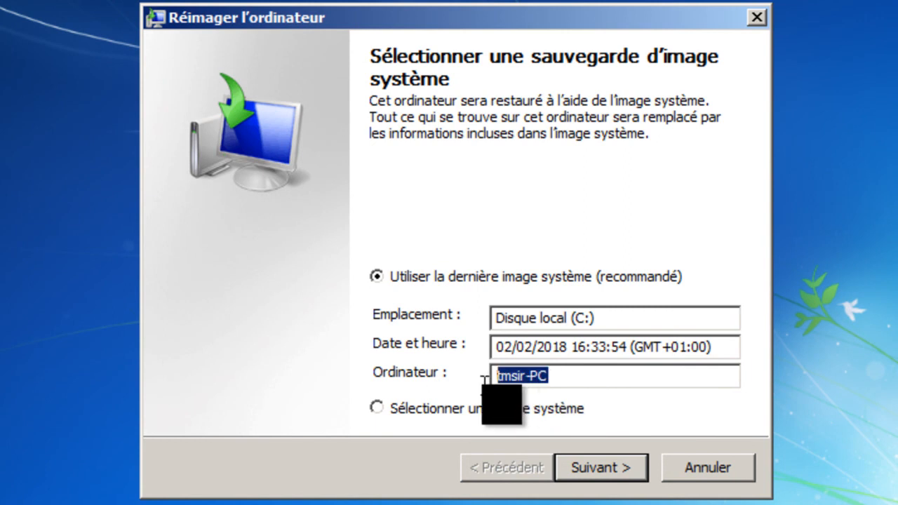
drag(605, 313, 430, 313)
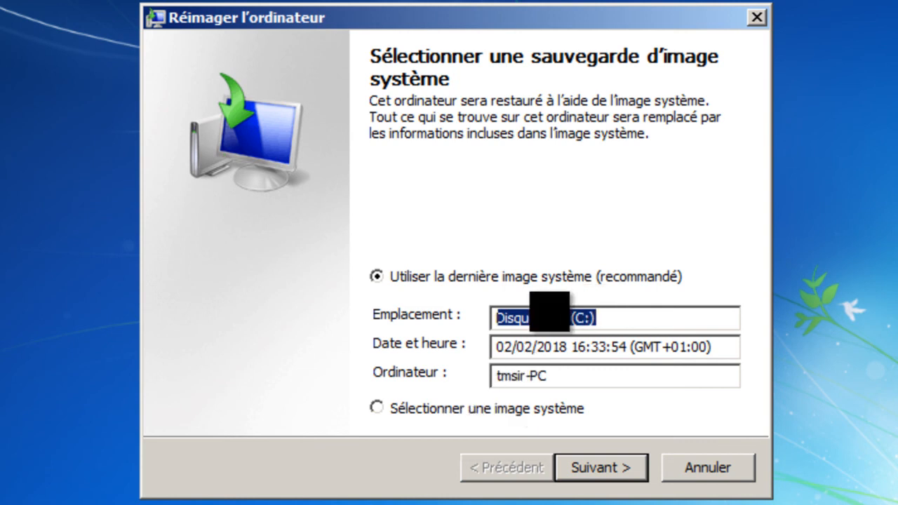
click(608, 469)
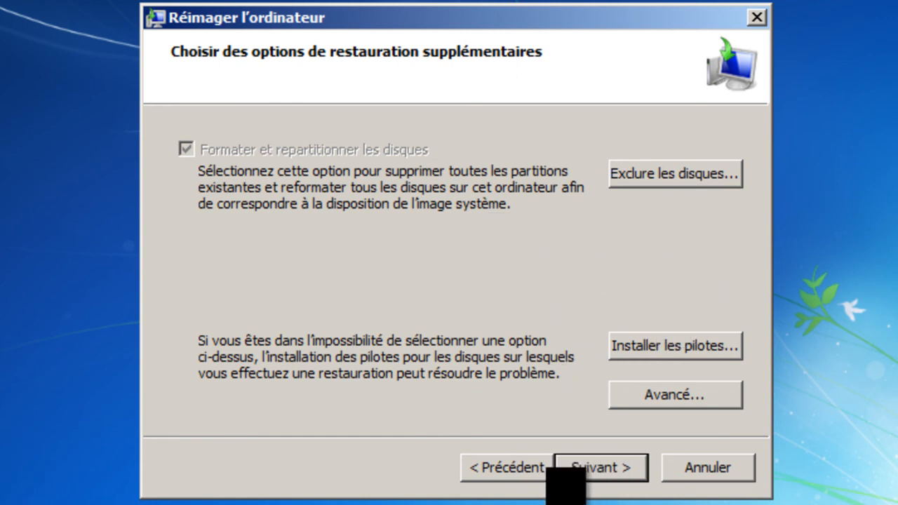
click(609, 471)
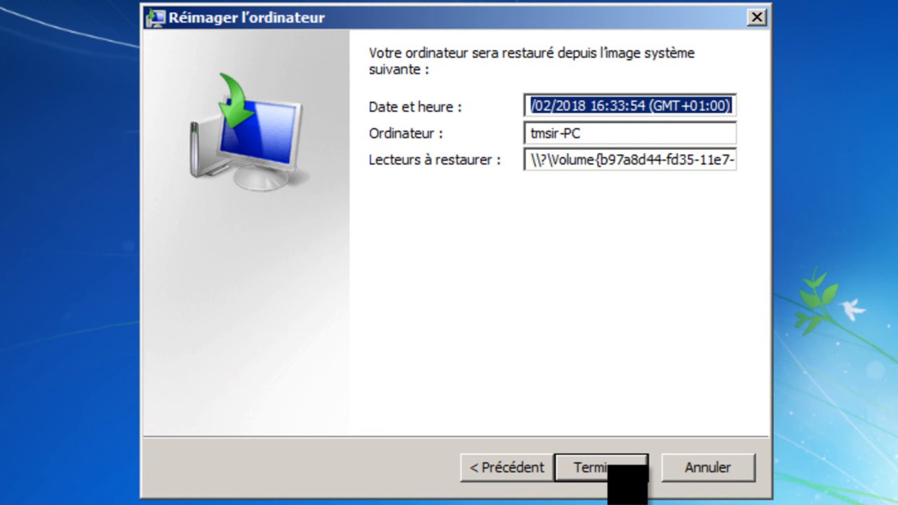
click(618, 469)
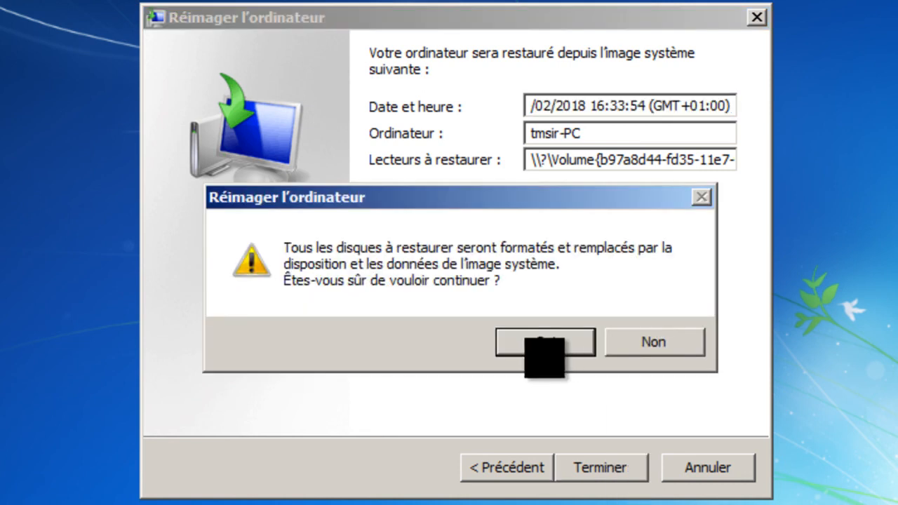
click(530, 342)
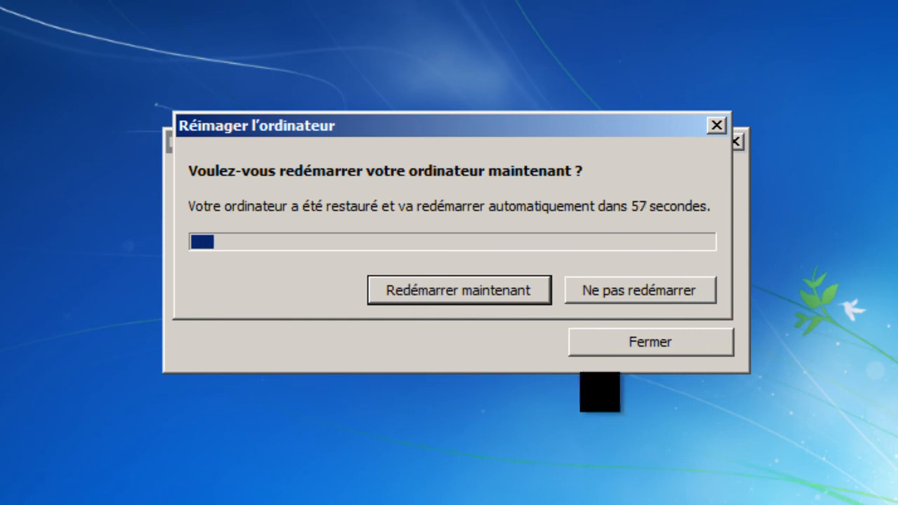
Step: Restart the restored computer immediately and show its virtual machine in full screen
click(452, 296)
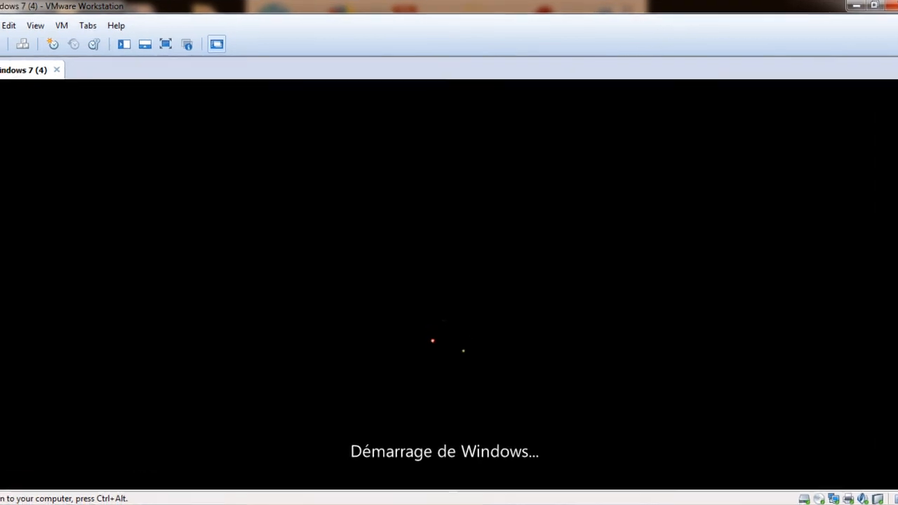
click(159, 44)
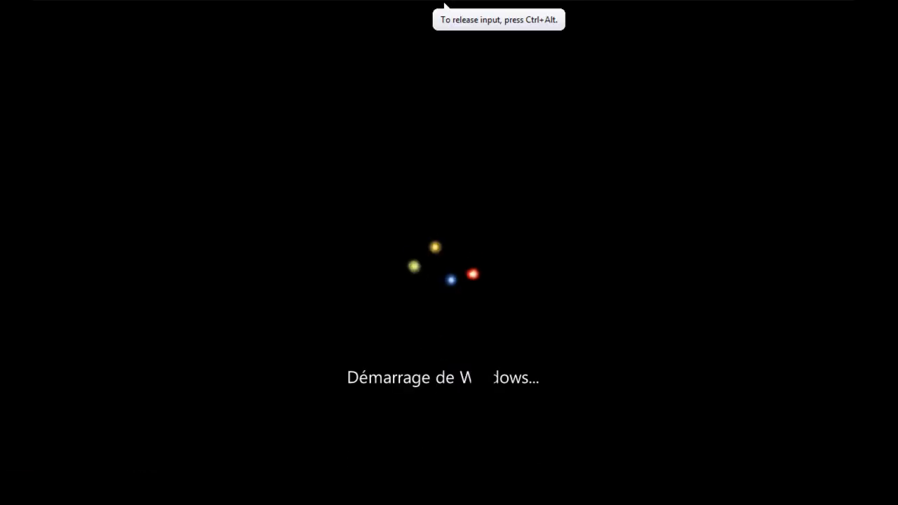